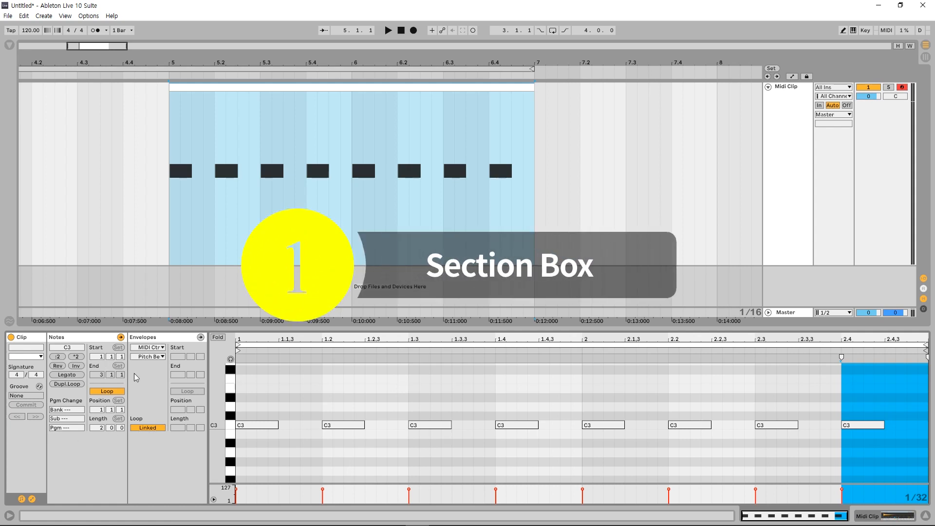
Step: Name the MIDI clip "asdf"
left_click(26, 349)
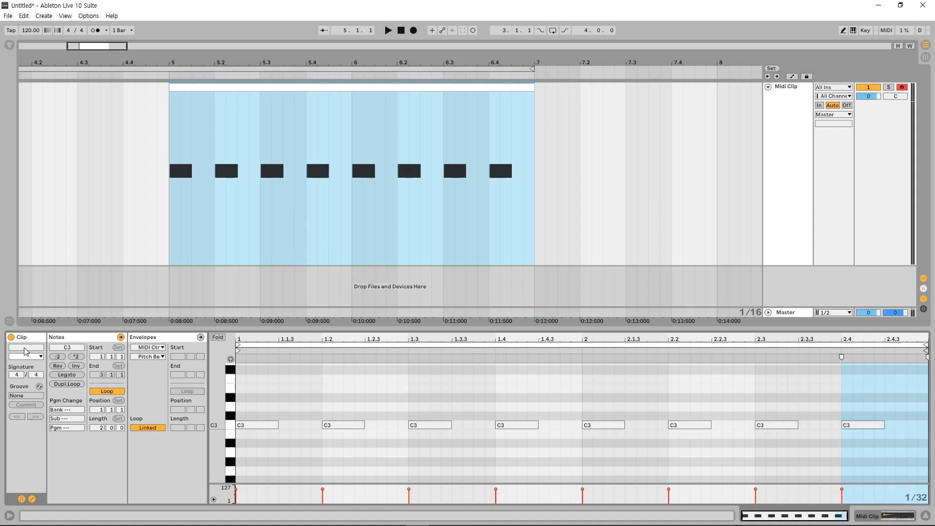
type("asdf")
key("Return")
Step: Colour the clip red, and recolour it pink
left_click(27, 357)
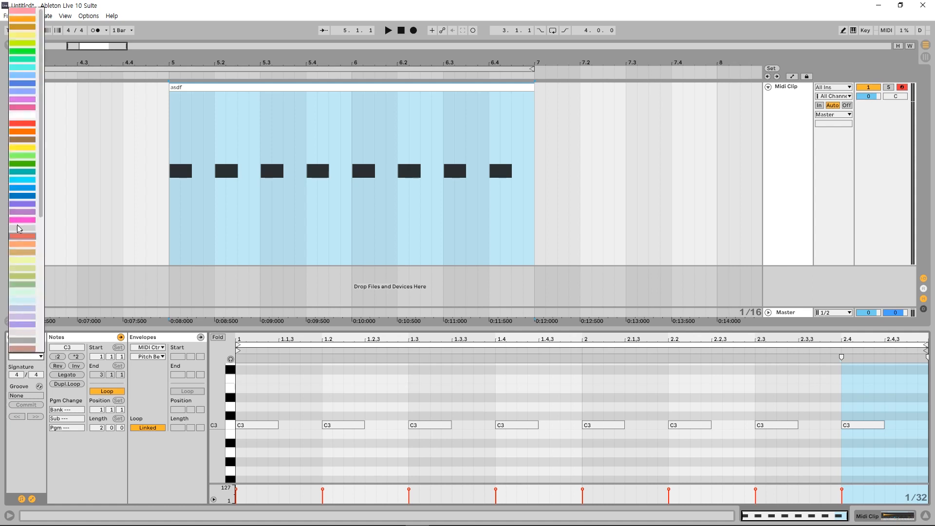
left_click(16, 120)
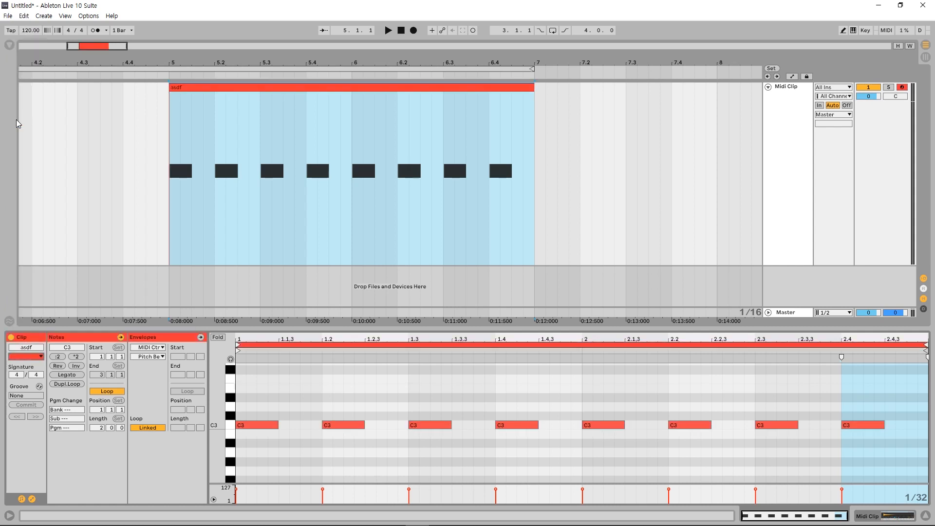
right_click(251, 88)
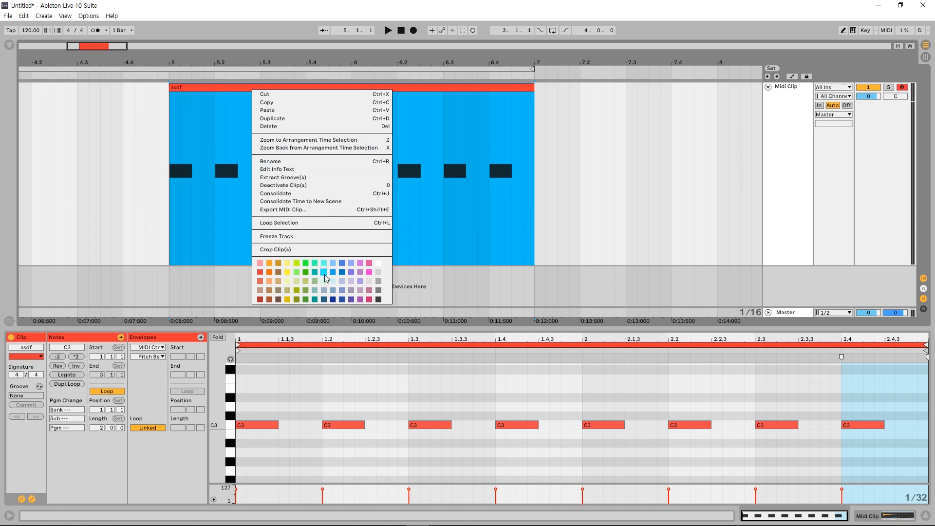
left_click(369, 263)
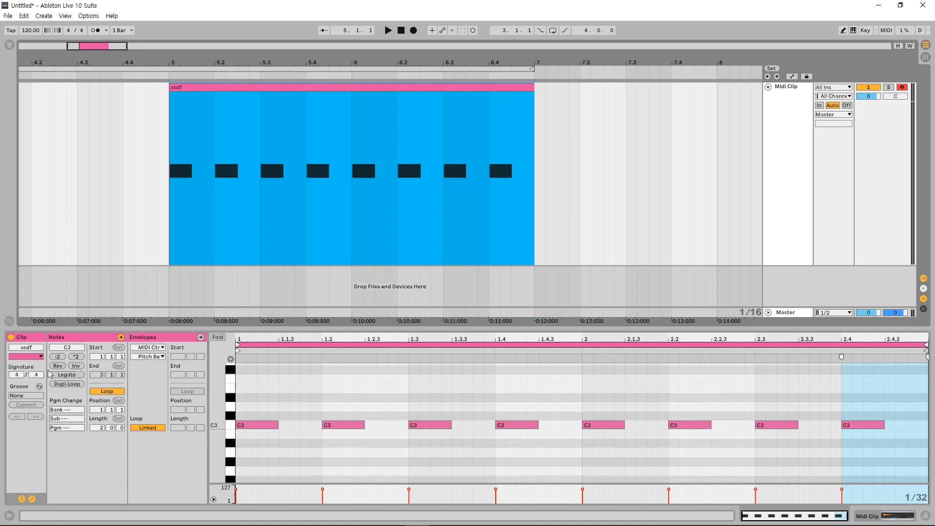
Step: Try adjusting the denominator of the clip's time signature, and hide and restore the Notes box
mouse_move(36, 375)
left_mouse_down()
mouse_move(36, 389)
mouse_move(17, 382)
mouse_move(16, 361)
mouse_move(15, 397)
mouse_move(35, 378)
left_mouse_up()
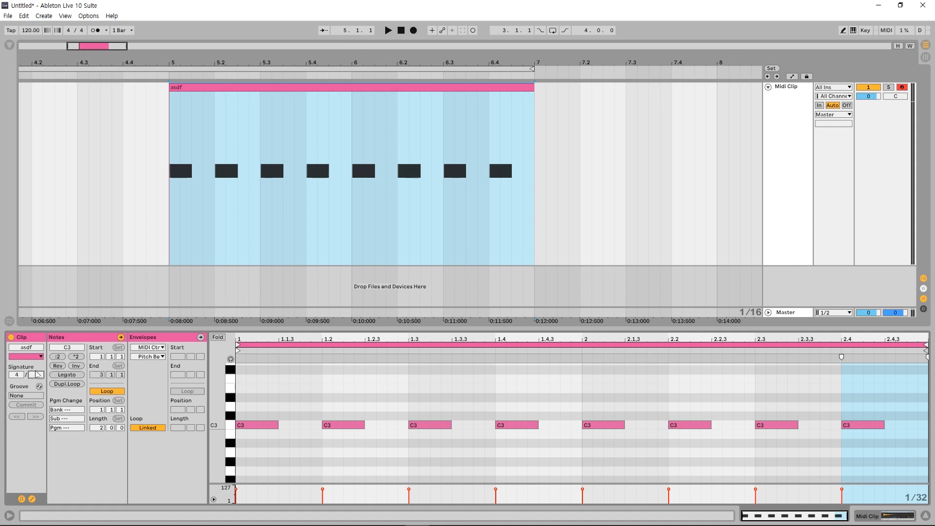
key("ctrl+z")
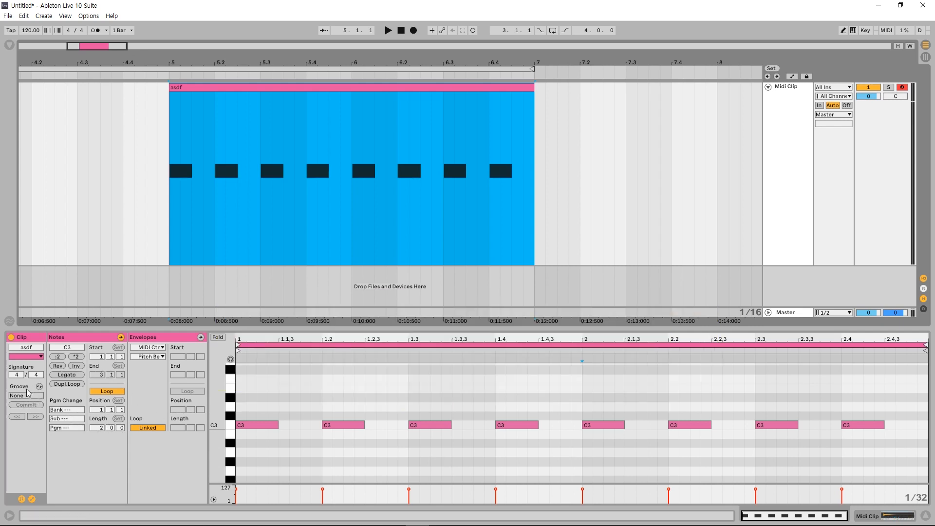
left_click(22, 498)
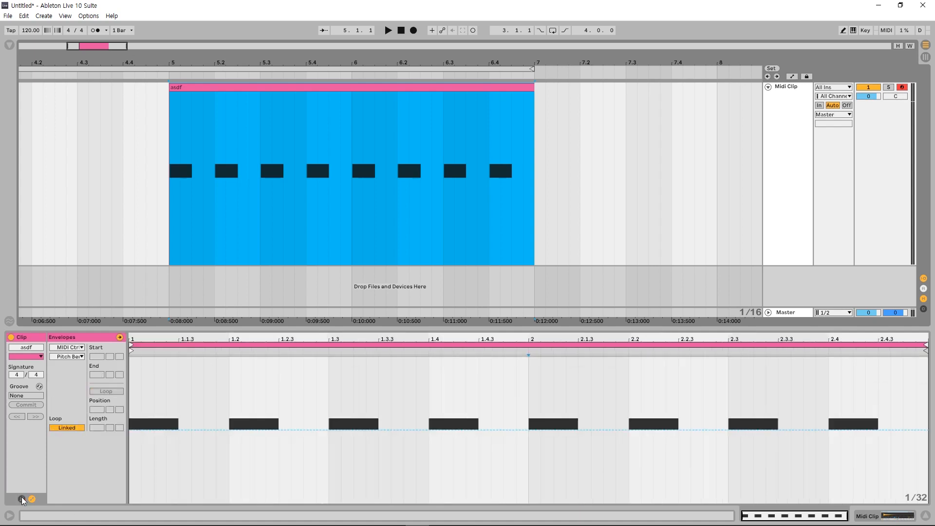
left_click(22, 498)
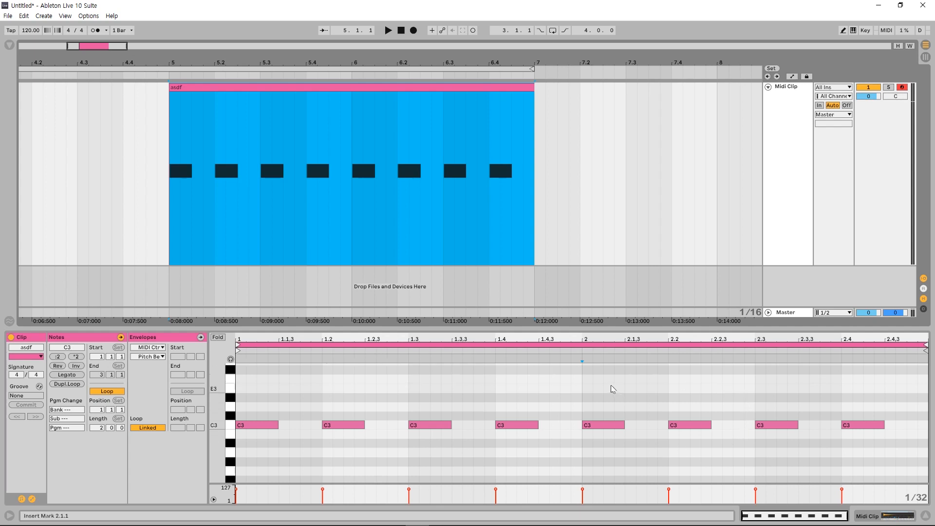
Step: Draw a G3 note from the start of bar 2 to 2.1.3, above the existing C3 note
double_click(585, 362)
scroll(594, 368, "up", 1)
left_click_drag(592, 377, 625, 378)
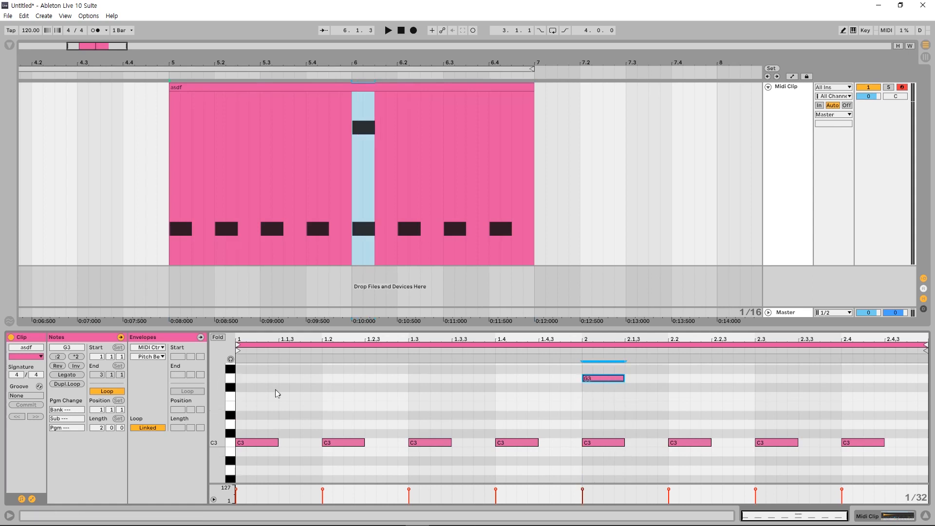
left_click(430, 408)
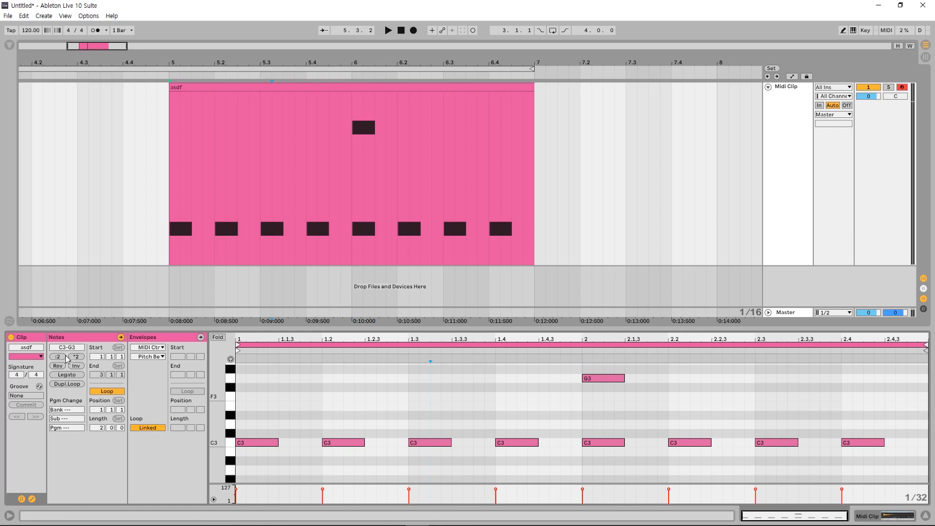
Step: Select all notes in bar 2 and try halving and doubling their tempo several times
left_click_drag(584, 475, 898, 369)
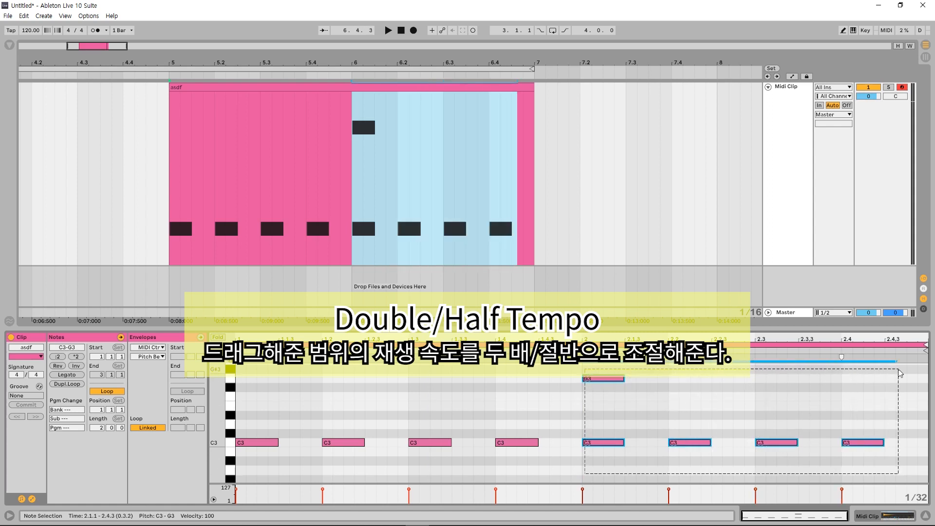
left_click(57, 356)
left_click(58, 356)
left_click(76, 356)
left_click(76, 356)
left_click(76, 356)
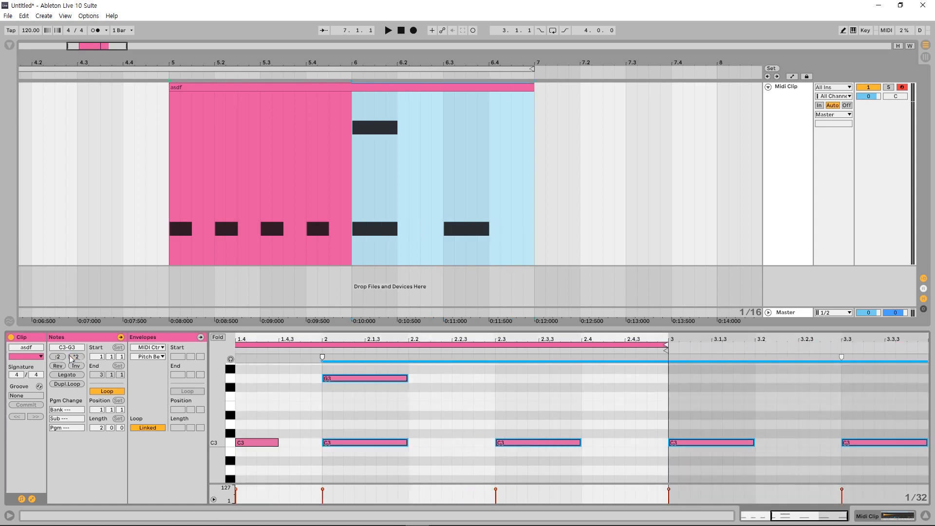
left_click(57, 357)
left_click(58, 357)
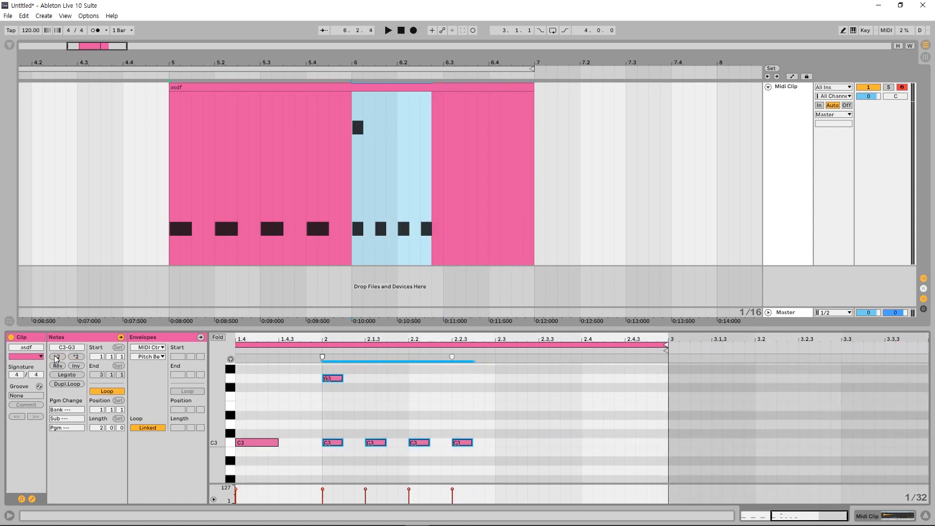
left_click(76, 356)
scroll(486, 444, "up", 3)
scroll(485, 442, "down", 4)
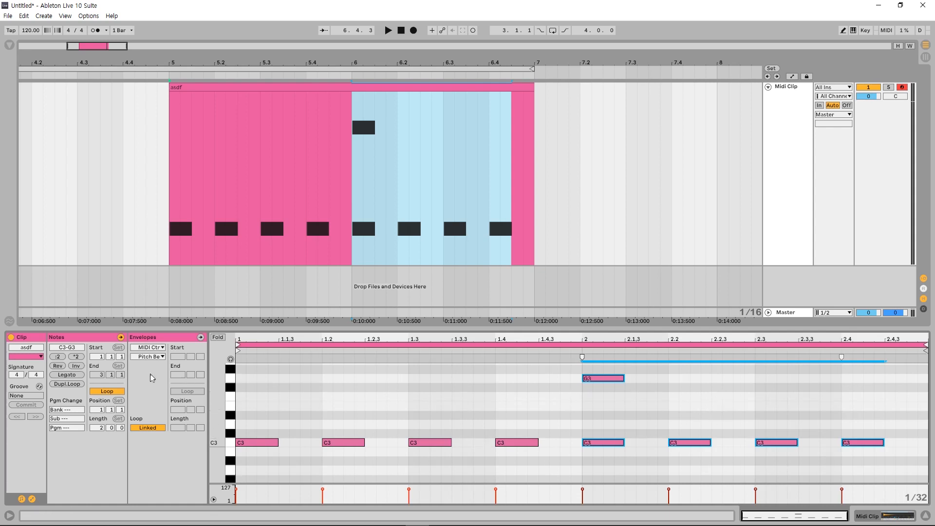
Step: Try reversing the selected bar 2 notes in time repeatedly
left_click(58, 365)
left_click(58, 366)
left_click(58, 366)
left_click(58, 366)
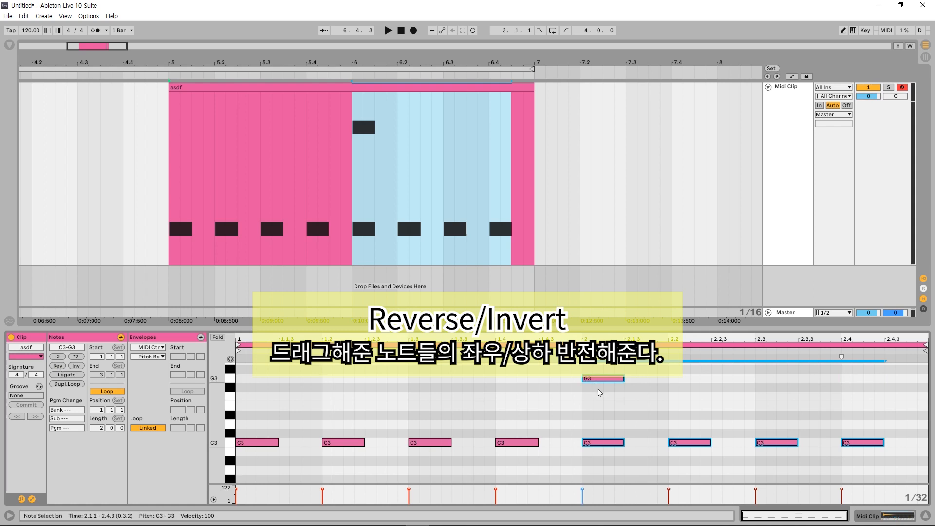
Step: Draw an E3 note starting at 2.2.2 and select all notes in bar 2
double_click(692, 407)
left_click_drag(700, 406, 744, 406)
left_click_drag(896, 460, 579, 373)
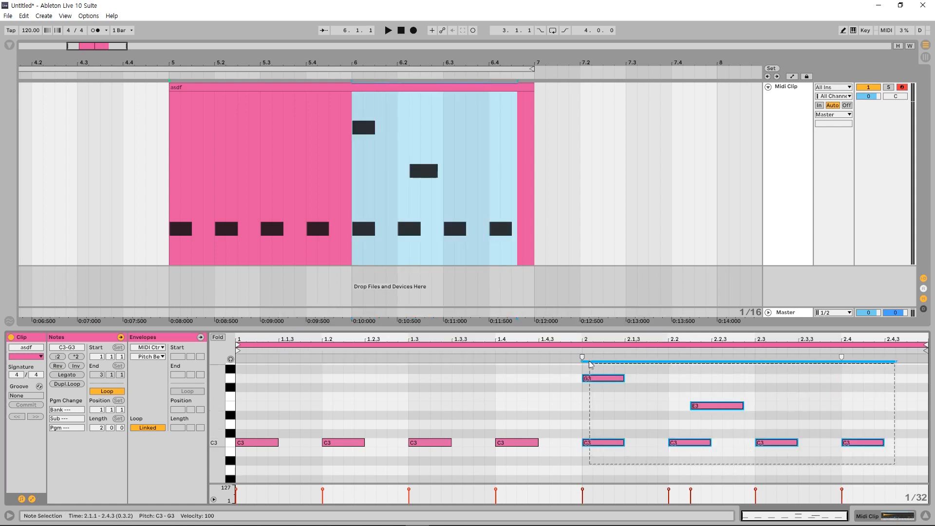
Step: Try reversing the selected bar 2 notes in time and inverting their pitches
left_click(57, 366)
left_click(57, 366)
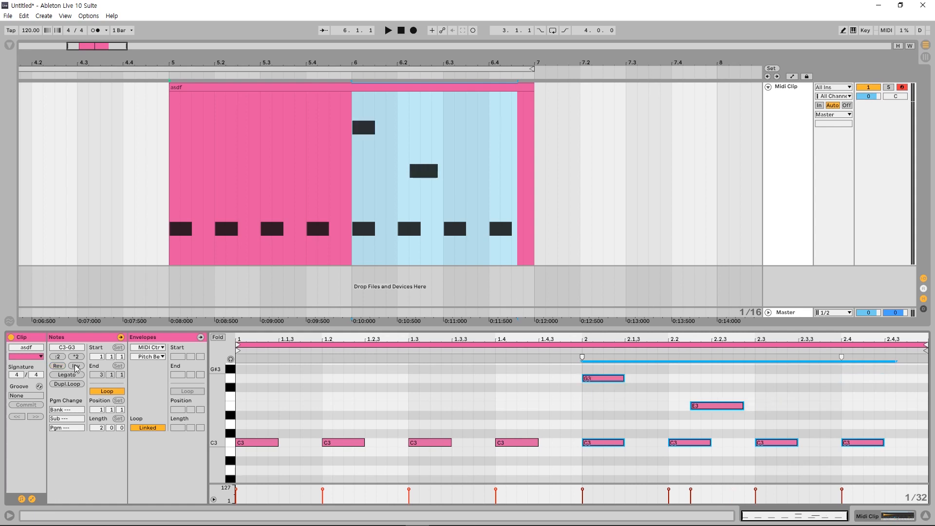
left_click(75, 365)
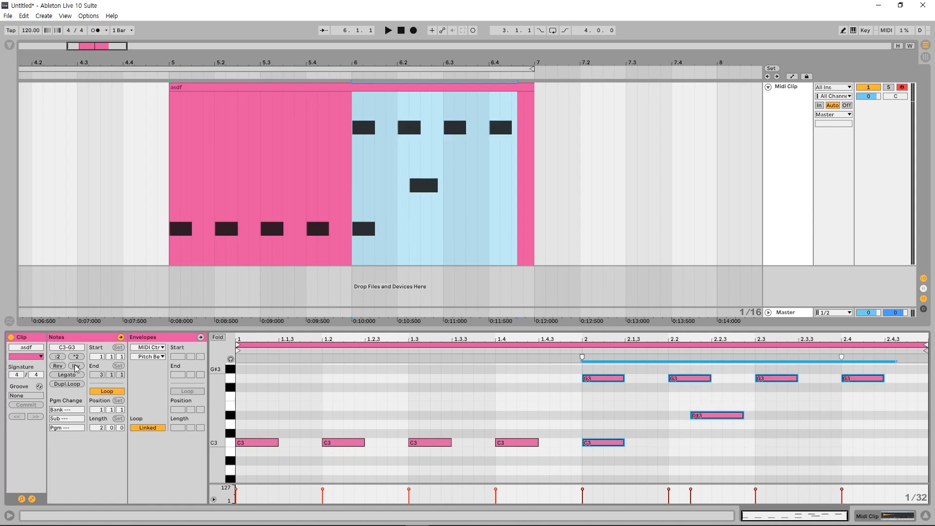
left_click(75, 366)
left_click(75, 365)
left_click(74, 366)
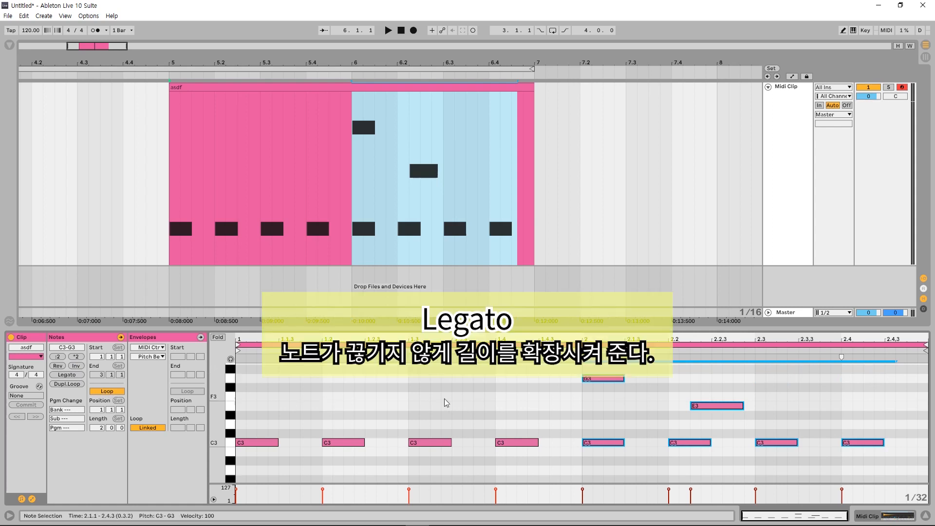
Step: Apply Legato to the two C3 notes at 1.3 and 1.4, and duplicate the clip's loop
left_click_drag(411, 399, 572, 453)
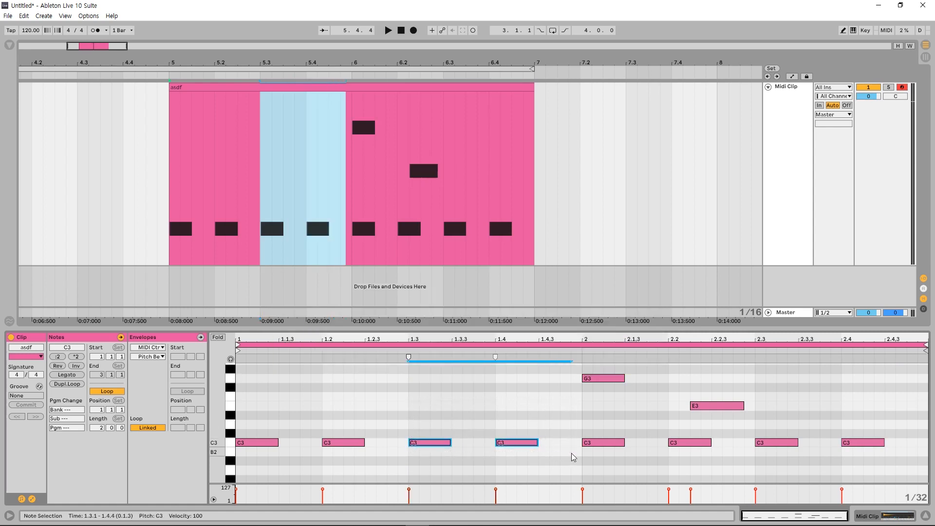
left_click(78, 375)
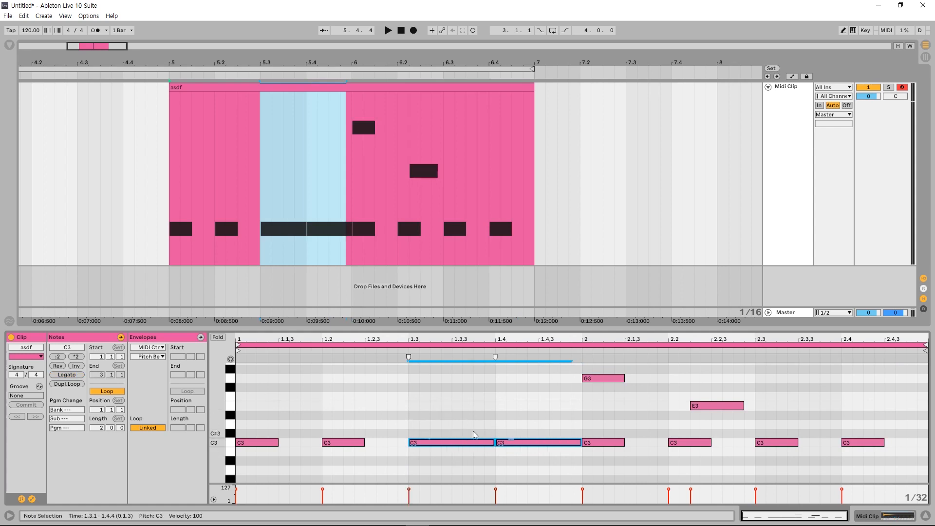
left_click(69, 385)
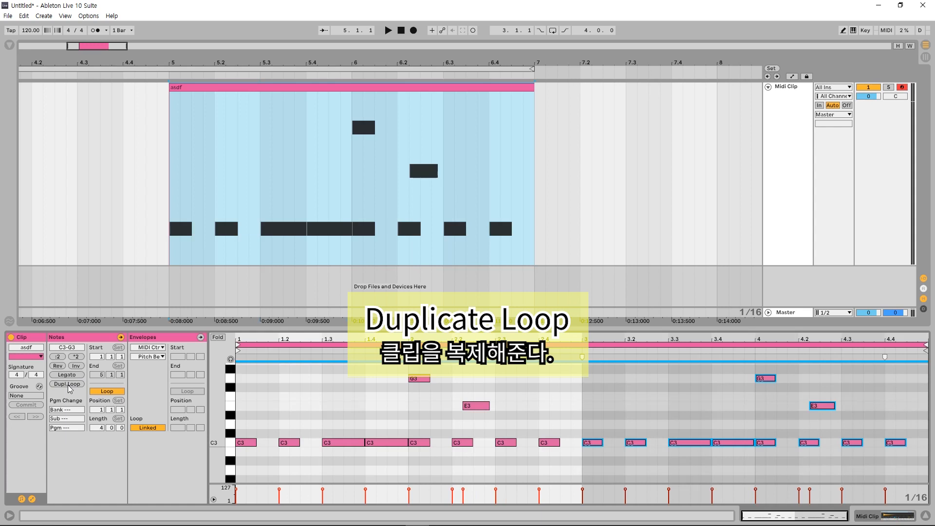
left_click(68, 384)
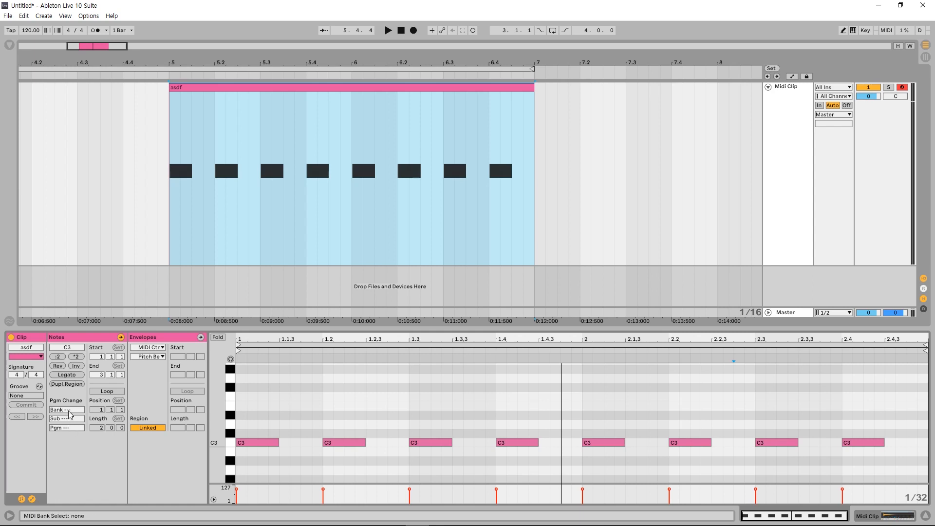
mouse_move(72, 412)
left_mouse_down()
mouse_move(76, 435)
mouse_move(79, 413)
left_mouse_up()
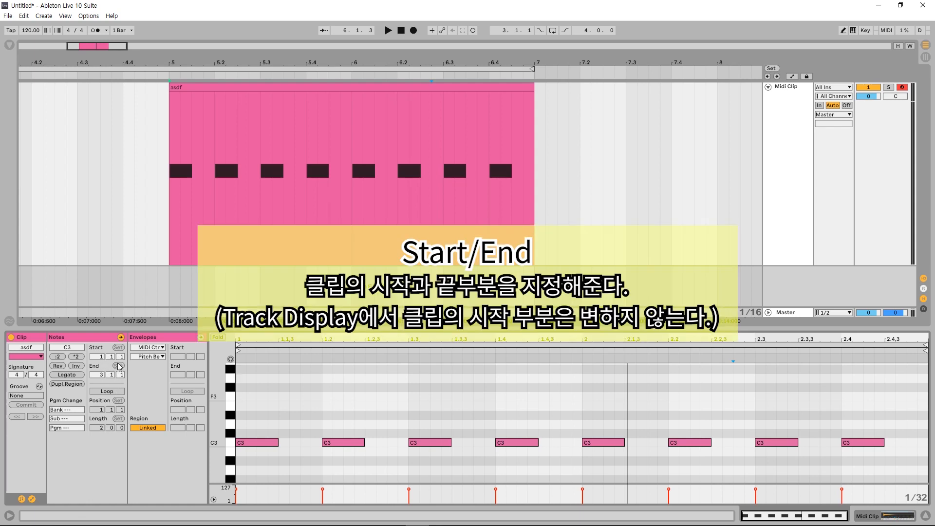
Step: Trim the clip by setting its end to 2.2.3 and its start to just after 1.2.3
left_click_drag(110, 359, 111, 386)
scroll(482, 381, "up", 5)
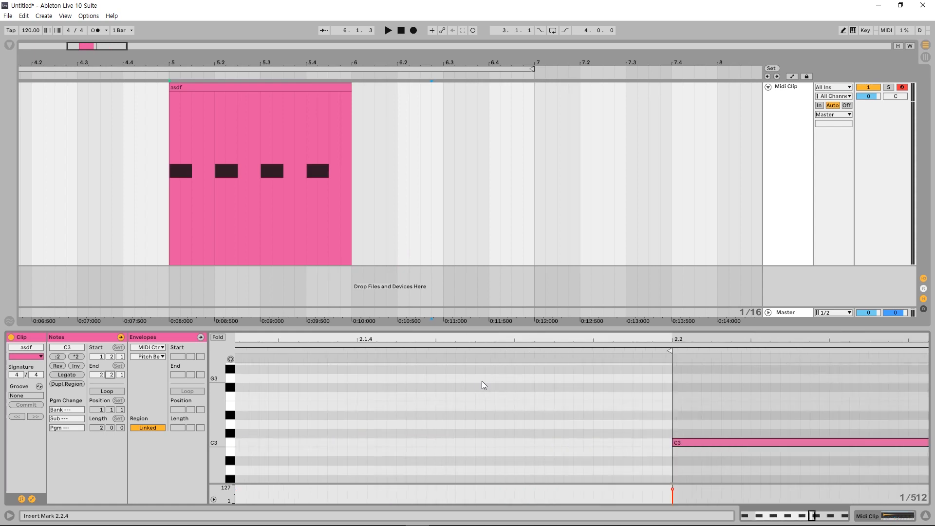
scroll(481, 380, "down", 5)
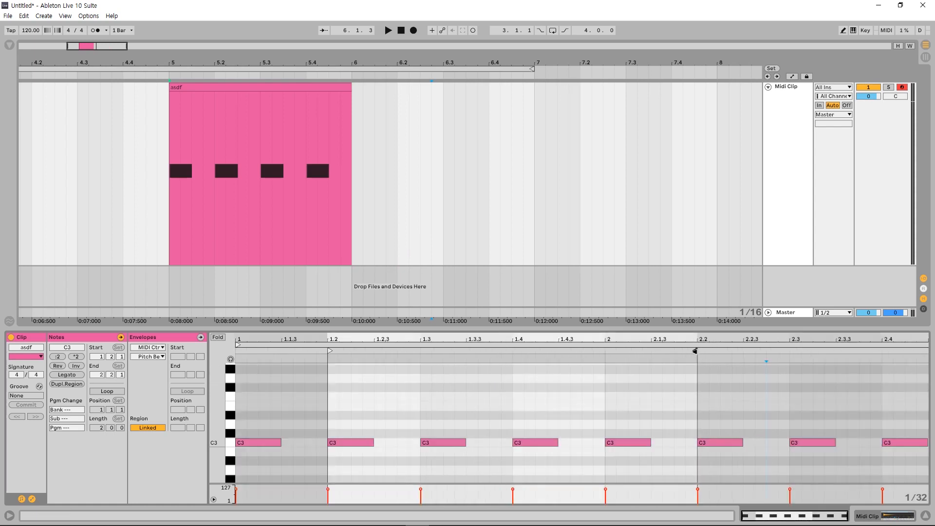
left_click_drag(695, 351, 741, 351)
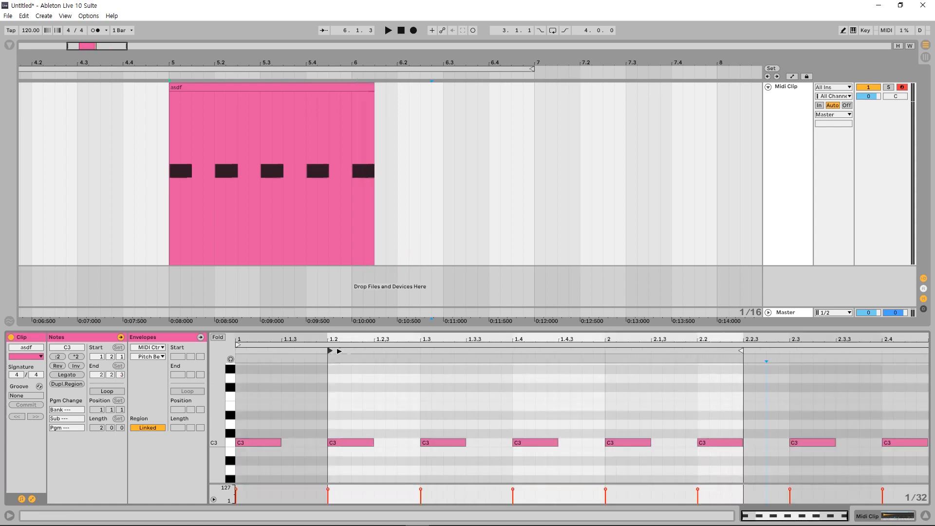
left_click_drag(333, 351, 387, 350)
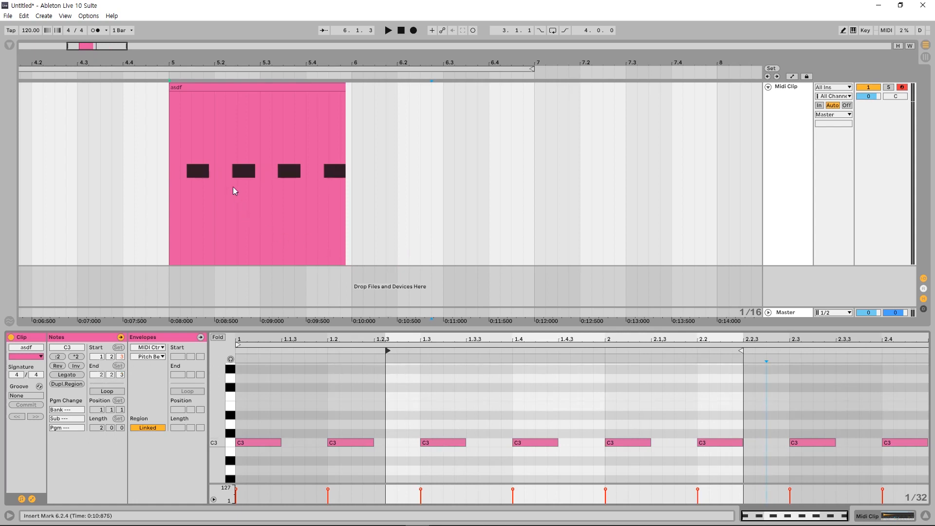
Step: Play the trimmed clip to check where its playback starts
key("space")
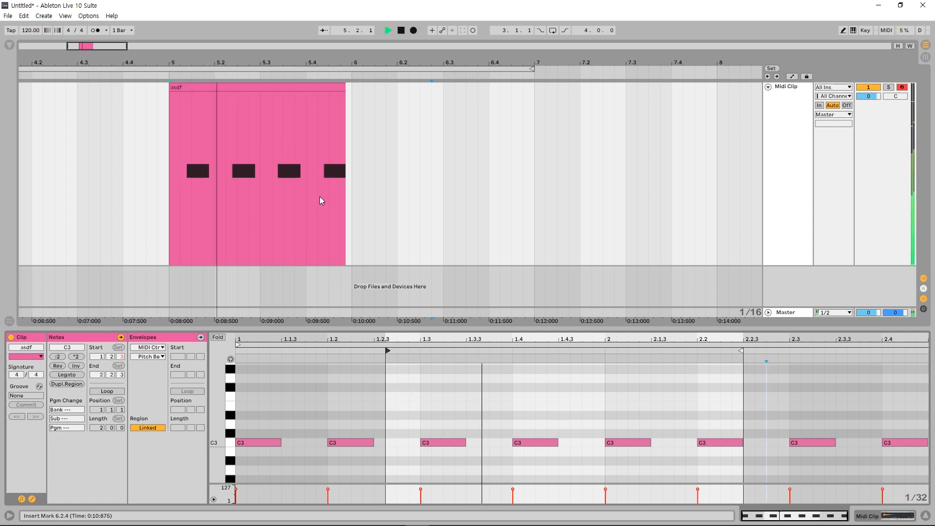
key("space")
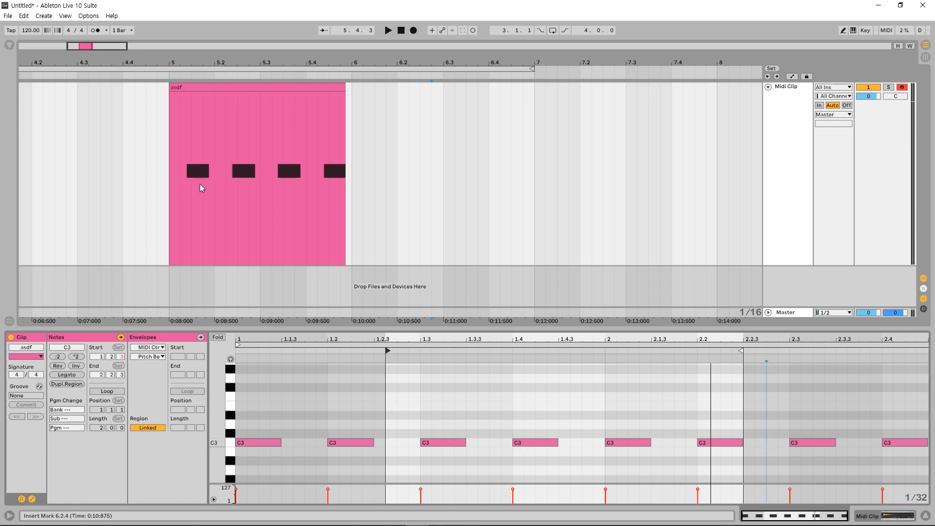
key("space")
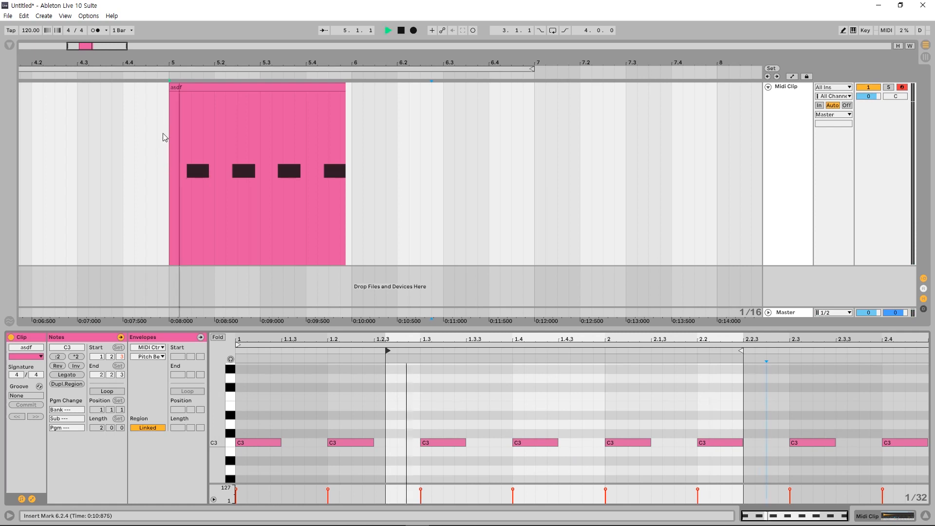
Step: Move the clip's start marker to 1.3.2 and further on toward 1.4
left_click_drag(386, 351, 442, 354)
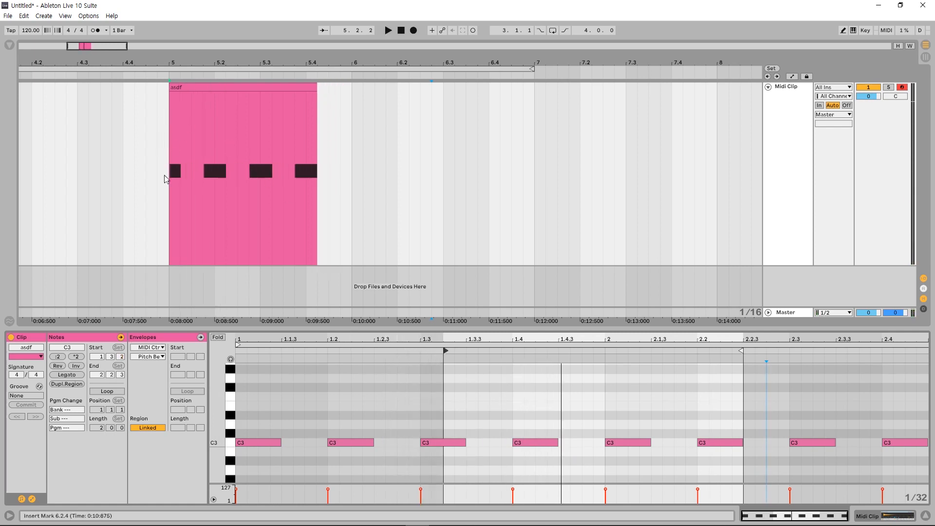
left_click_drag(445, 351, 511, 355)
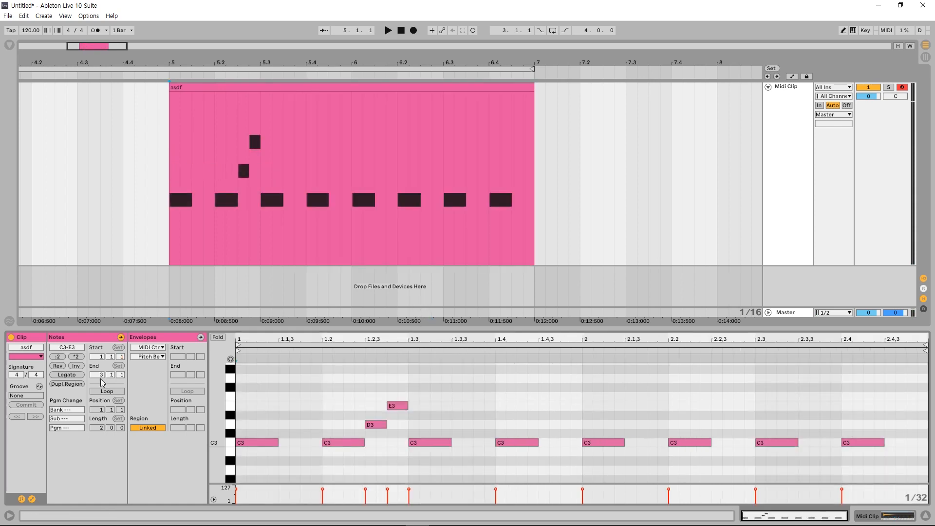
Step: Turn on looping for the clip
left_click(108, 391)
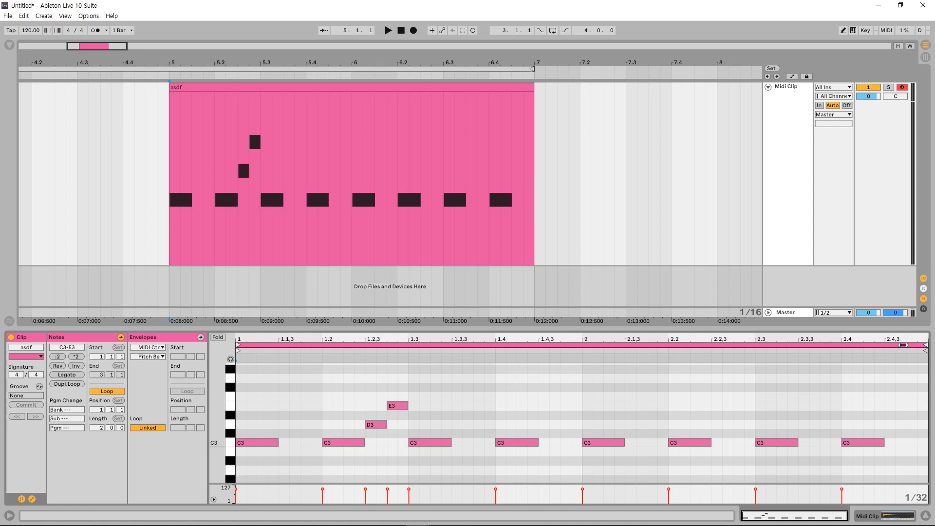
Step: Shorten the clip's loop to end at 1.3.1, play it back, and tighten the loop end to 1.2.3
left_click_drag(921, 344, 410, 352)
key("space")
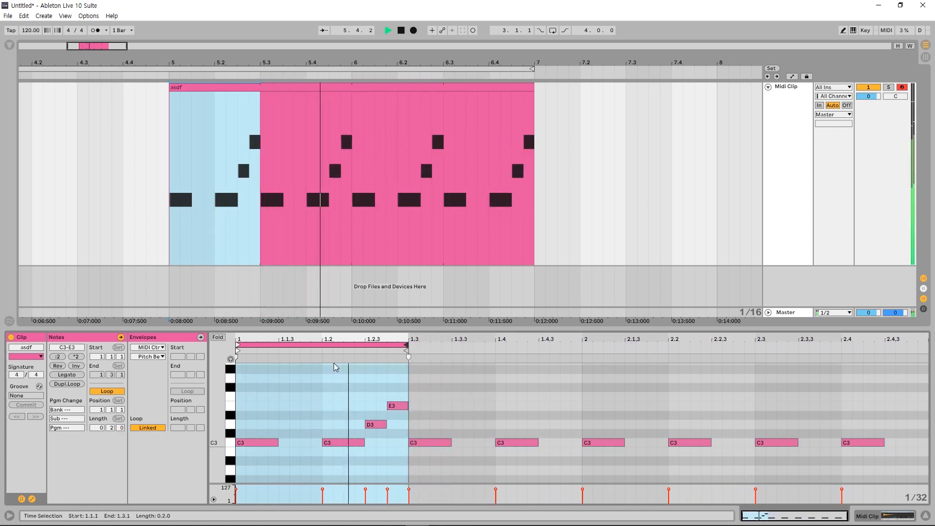
key("space")
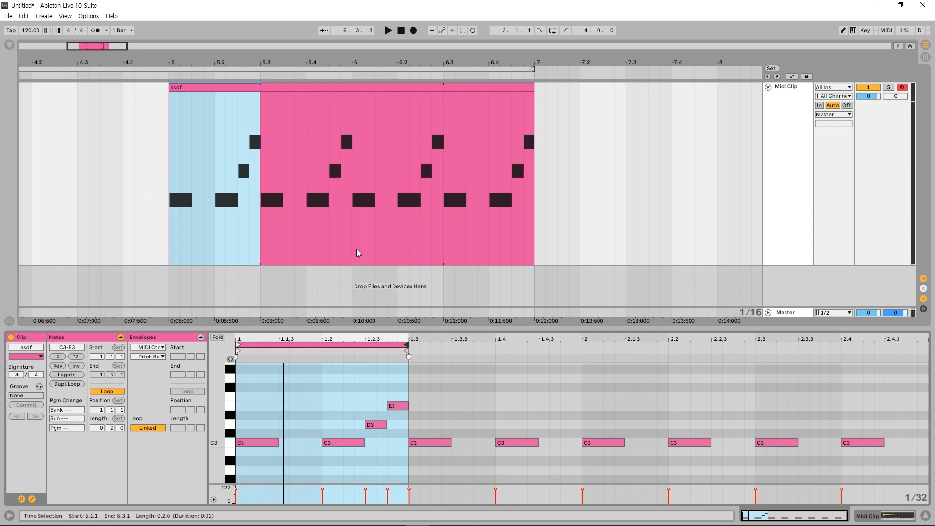
key("space")
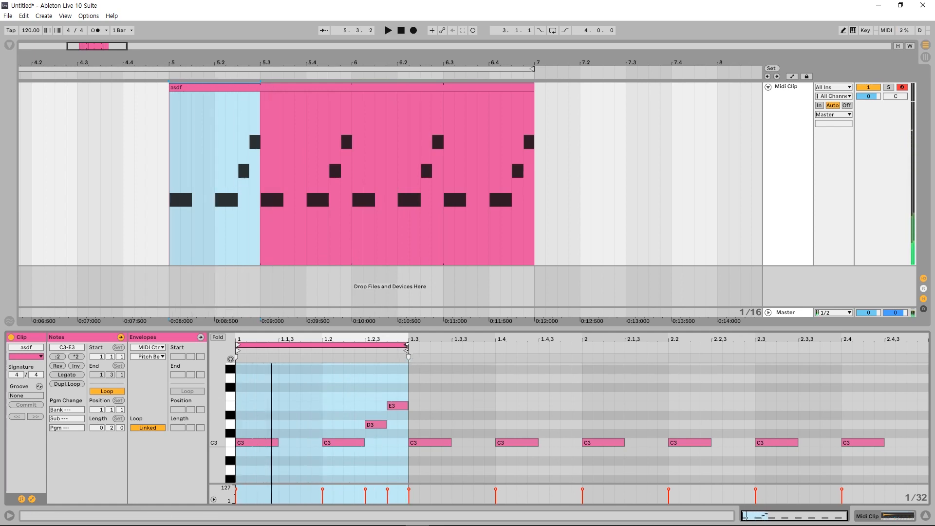
left_click_drag(410, 358, 370, 346)
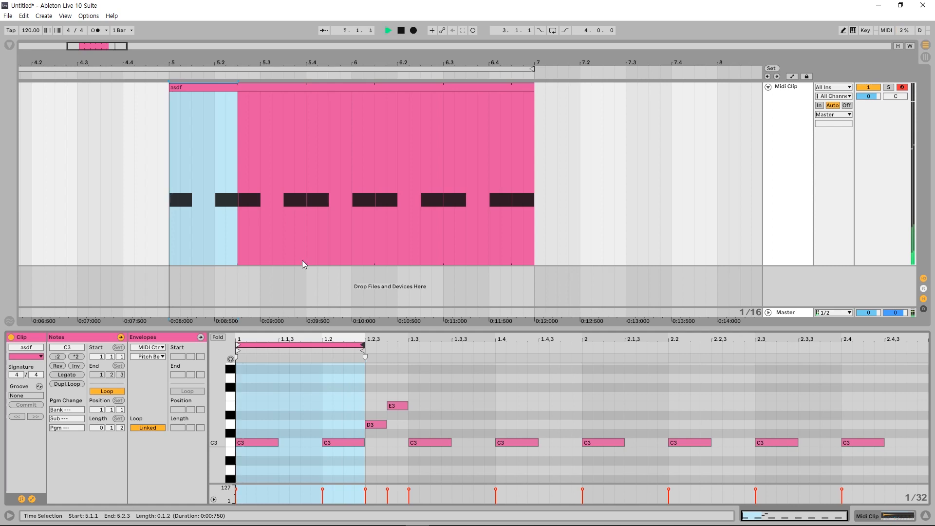
key("space")
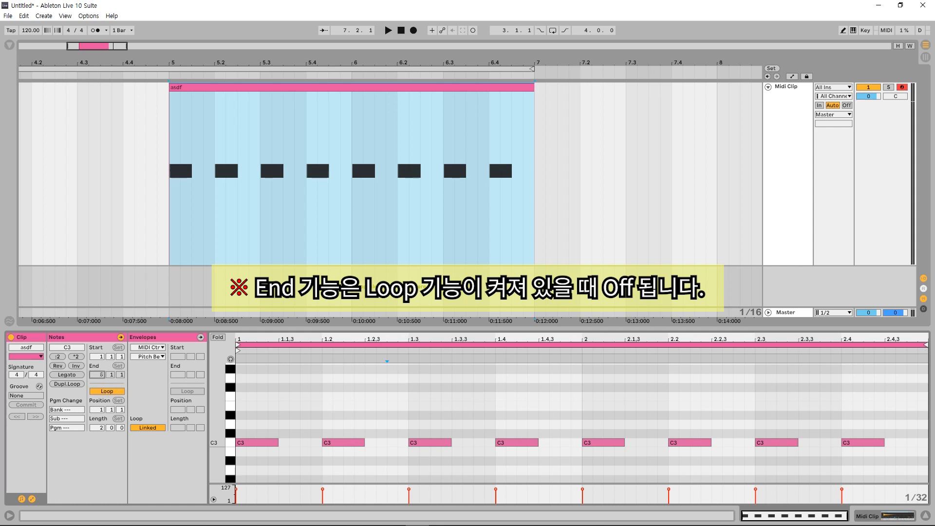
Step: With looping on, set the clip's end to 5.1.2 and its start to 2.1.1
left_click_drag(97, 374, 97, 366)
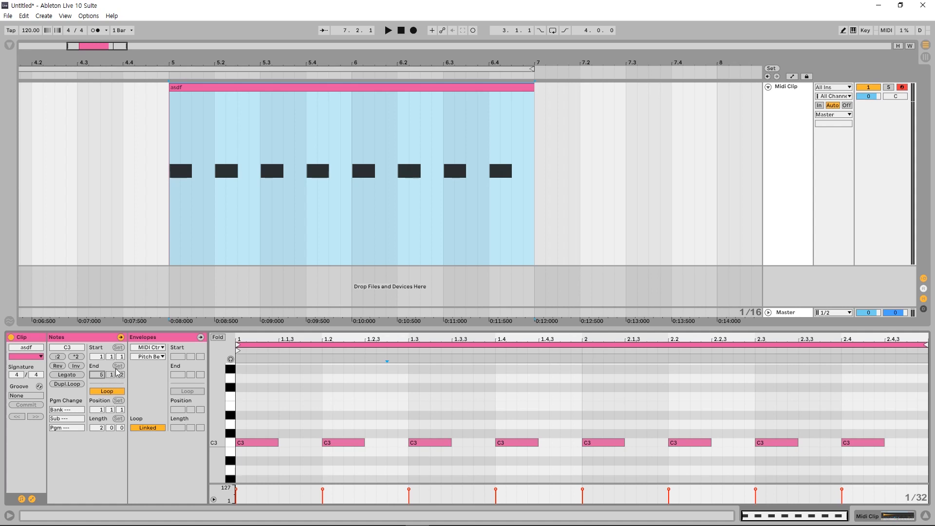
left_click_drag(97, 358, 97, 353)
Step: Play the looped clip from its new start, and return the clip's start to 1.1.1
key("space")
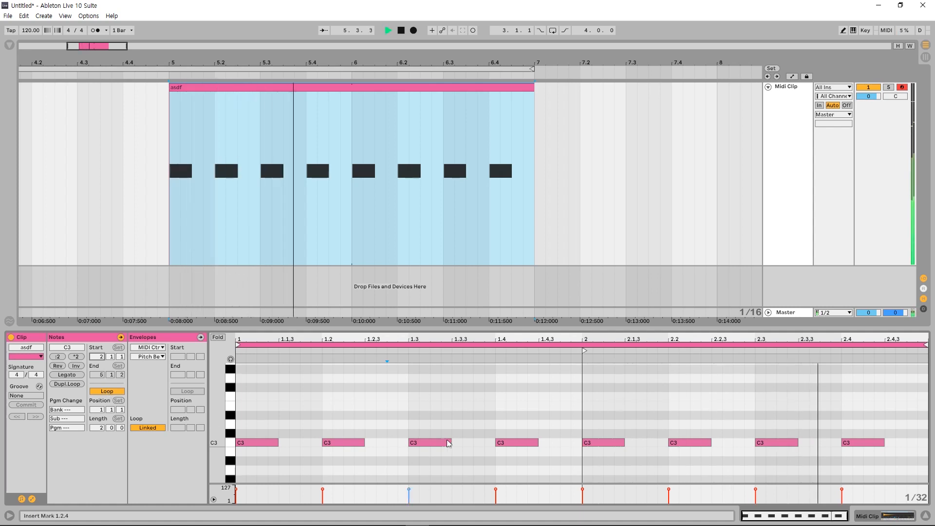
key("space")
key("space")
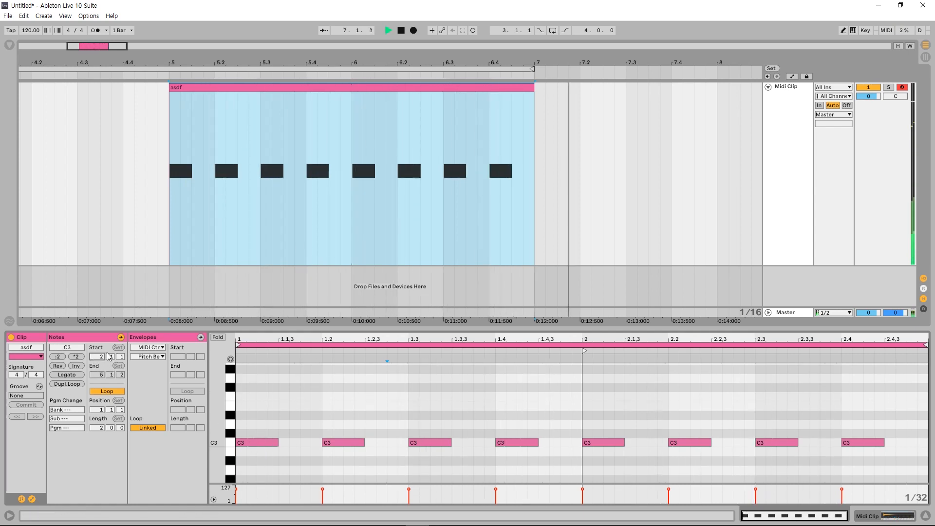
key("space")
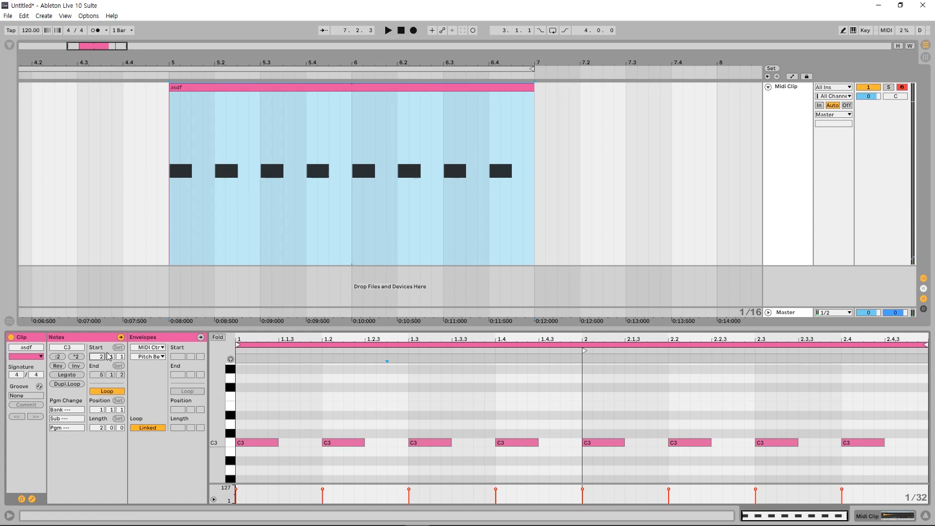
left_click_drag(109, 356, 110, 407)
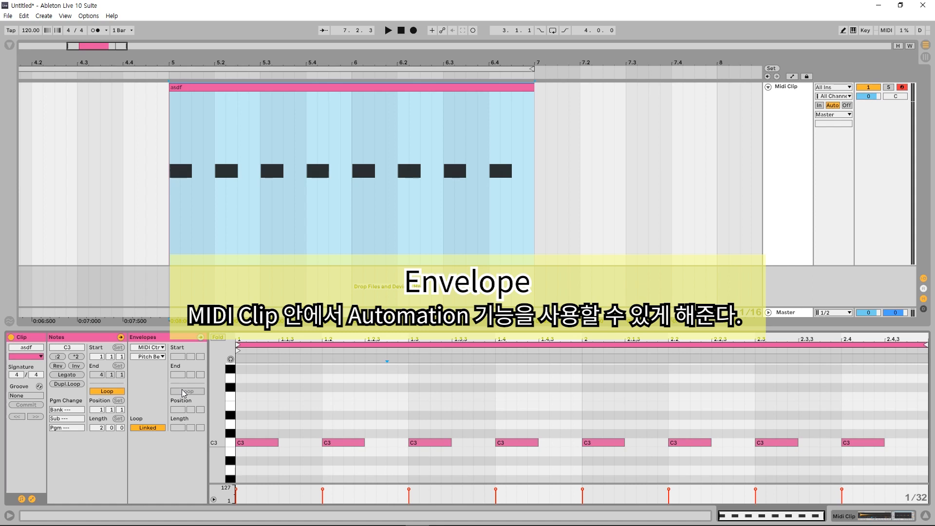
Step: Show the clip envelope for the Mixer's Track Volume
left_click(153, 350)
left_click(154, 379)
left_click(149, 356)
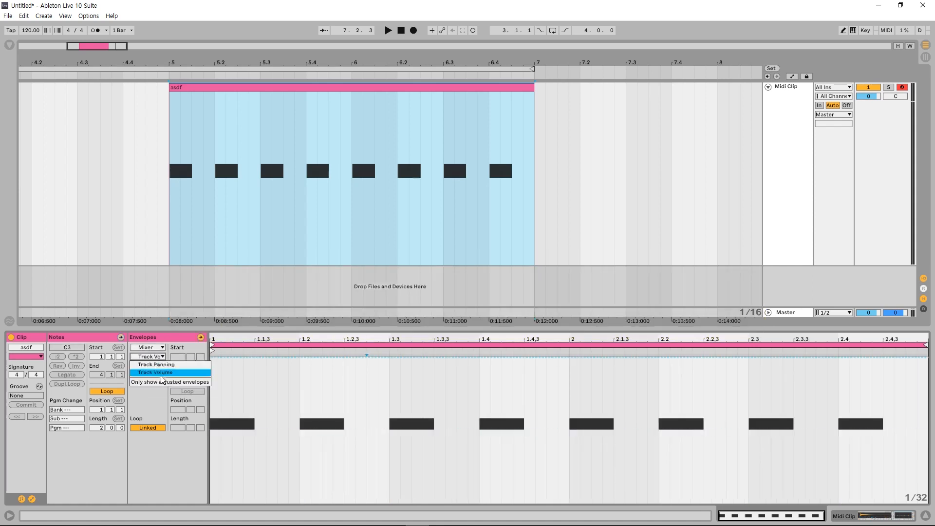
left_click(161, 372)
Step: Switch the clip envelope's device to EQ Eight and look through its parameters
left_click(148, 347)
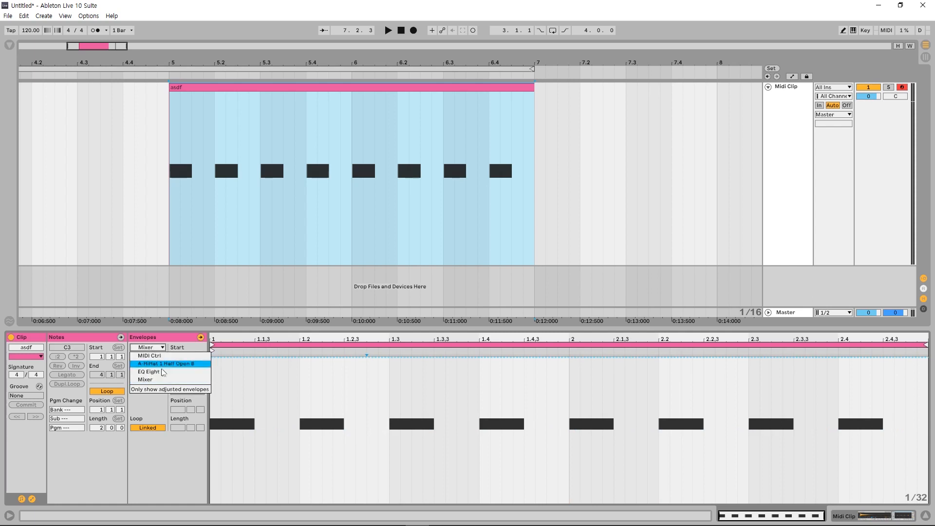
left_click(161, 372)
left_click(148, 357)
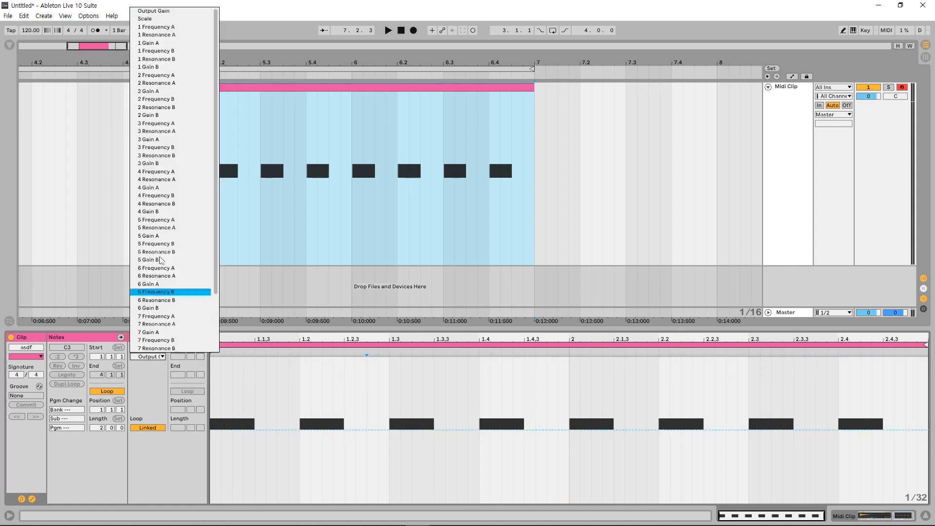
left_click(176, 349)
Step: Show the clip envelope for the Filter Envelope Amount of A-HiHat 1 Half Open B
left_click(148, 347)
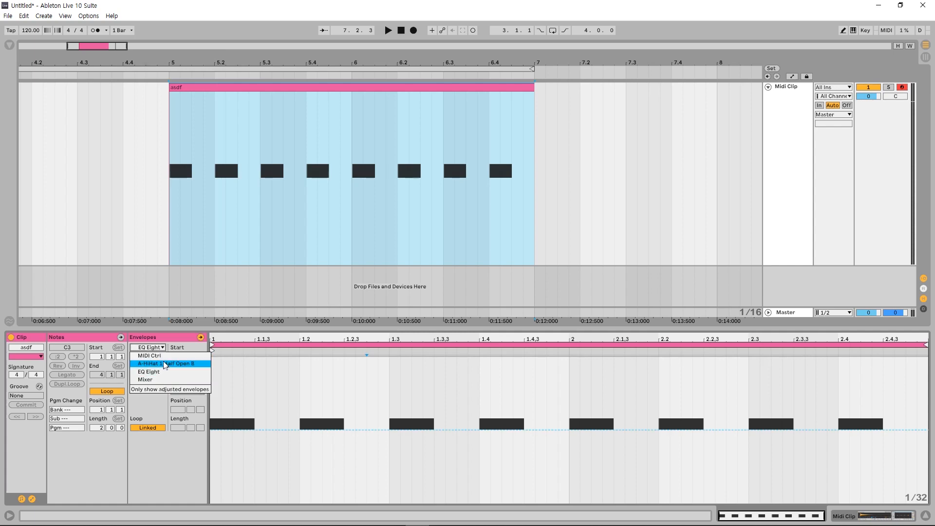
left_click(164, 364)
left_click(151, 356)
left_click(166, 288)
Step: Check the track's devices, and choose the hi-hat instrument's Volume as the clip envelope
left_click(789, 112)
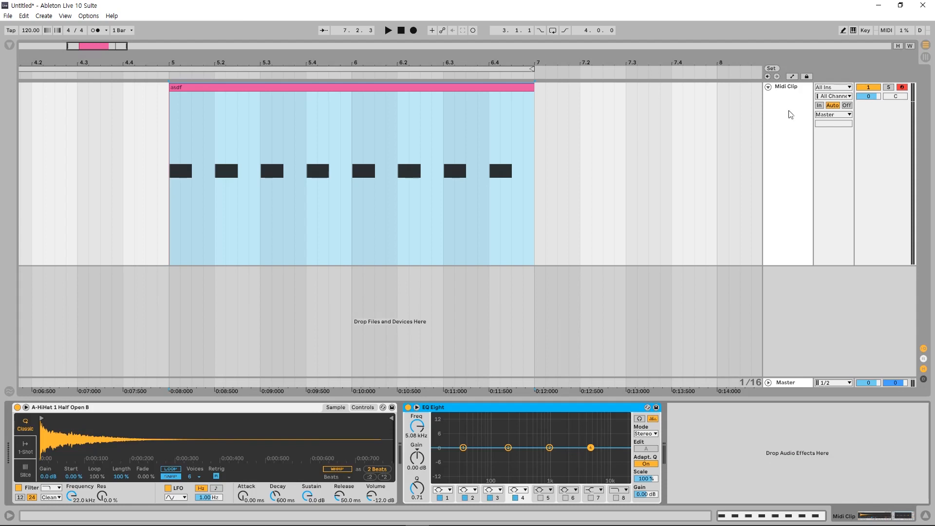
left_click(352, 89)
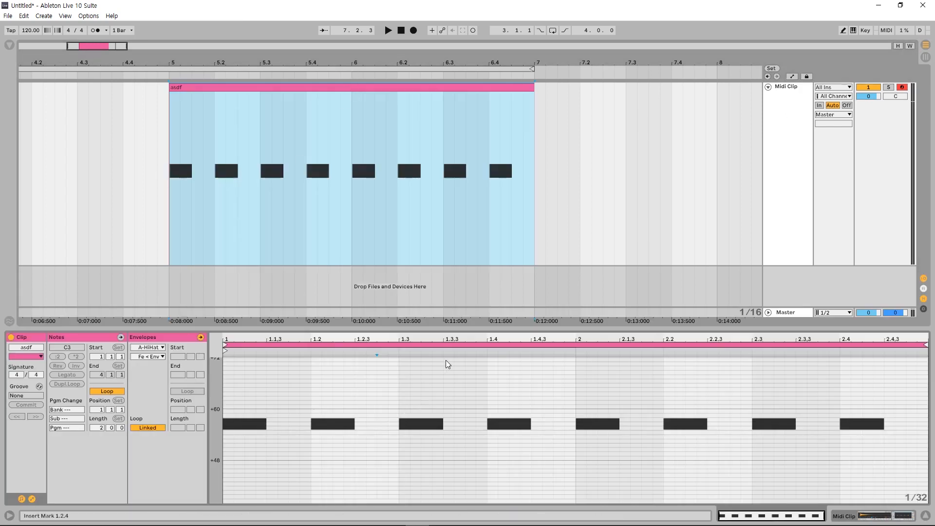
left_click(148, 357)
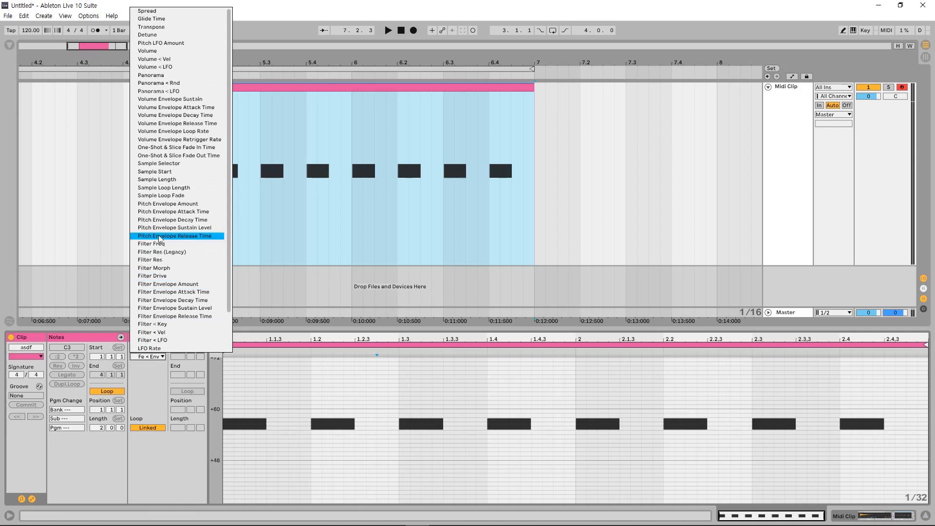
left_click(180, 51)
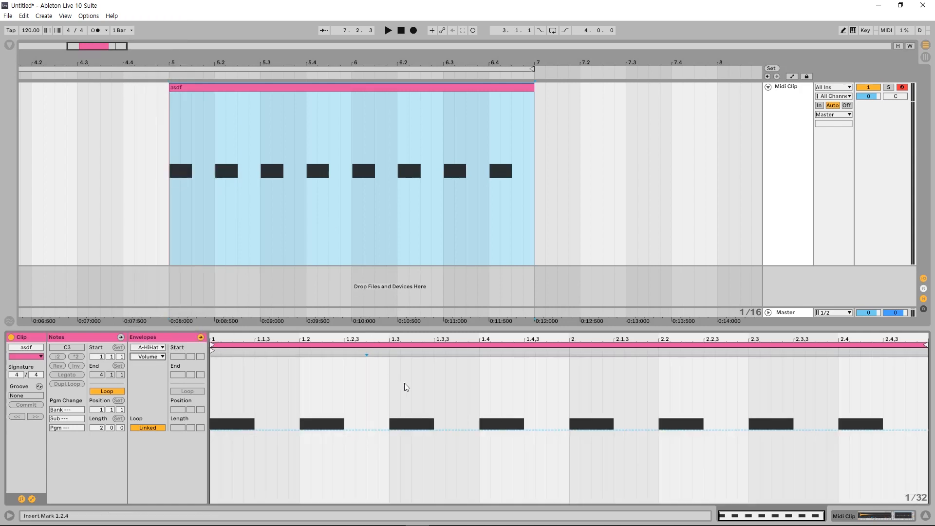
Step: Draw a zigzag Volume envelope from about 1.3.2, with peaks near 1.4 and 2.1.4, dips near 2 and 2.2.2, and a raised level from about 2.3
left_click(423, 429)
left_click_drag(489, 430, 490, 371)
left_click_drag(558, 371, 569, 463)
left_click_drag(636, 462, 692, 467)
left_click_drag(760, 467, 760, 399)
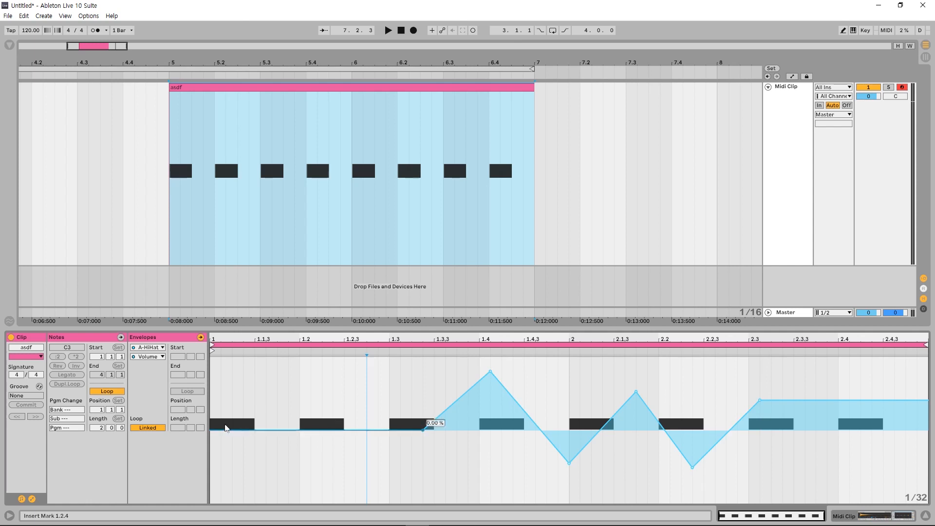
Step: Hide and reshow the clip's Envelopes box several times
left_click(33, 498)
left_click(34, 497)
left_click(34, 497)
left_click(34, 497)
left_click(33, 498)
left_click(34, 498)
left_click(33, 497)
left_click(34, 497)
left_click(34, 498)
left_click(33, 498)
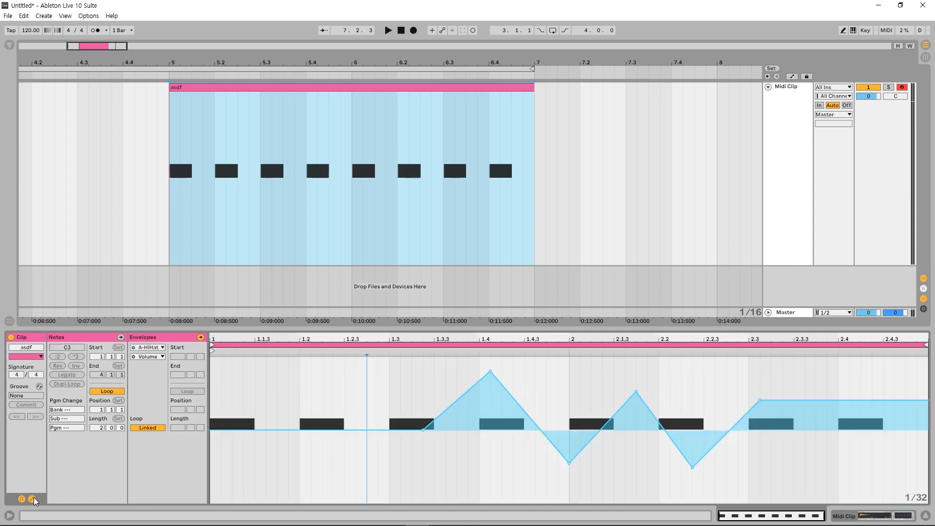
Step: Switch the clip editor from envelope to notes, back to the envelope, and to the notes again
left_click(121, 337)
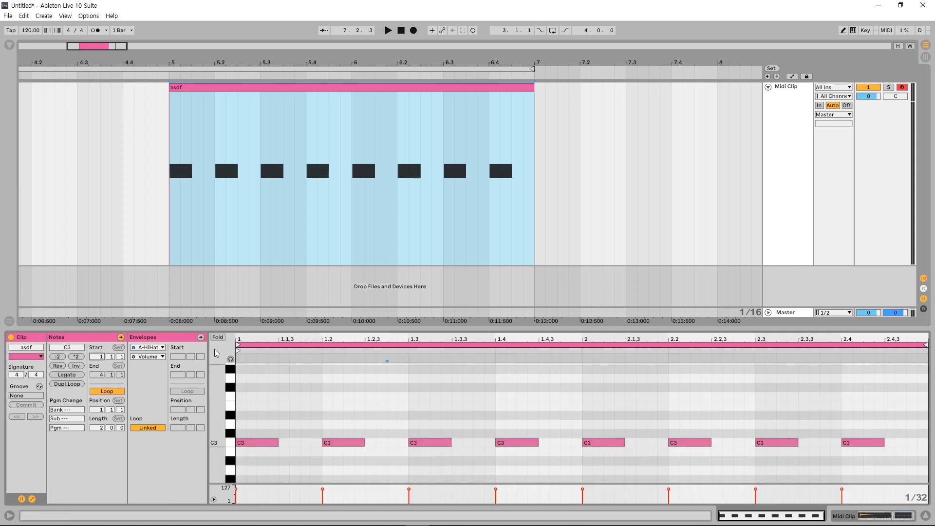
left_click(200, 337)
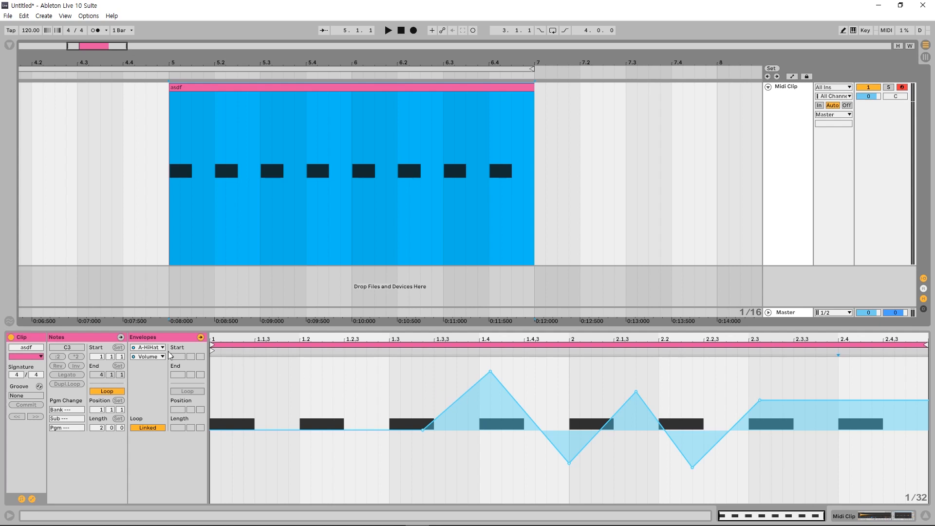
left_click(121, 337)
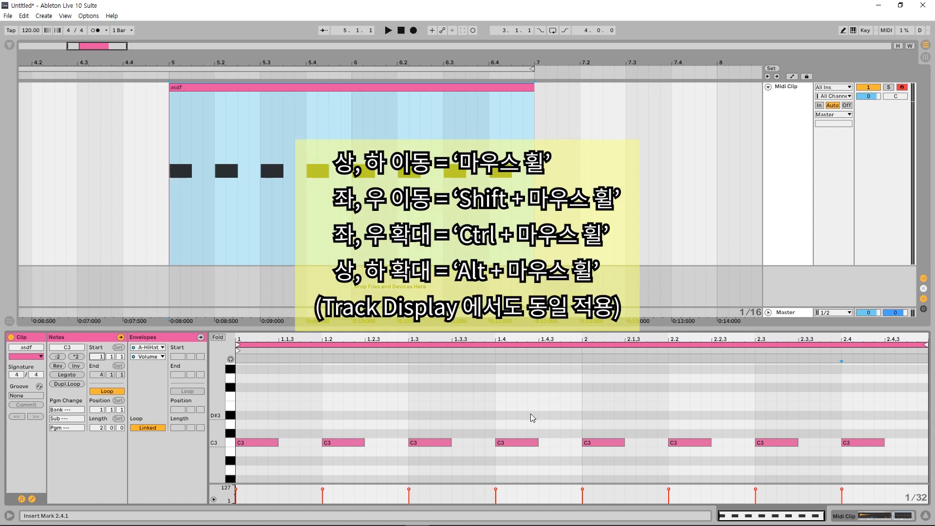
Step: Examine the clip's C3 notes across the pitch range and timeline at different zoom levels
scroll(516, 413, "up", 2)
scroll(517, 413, "down", 5)
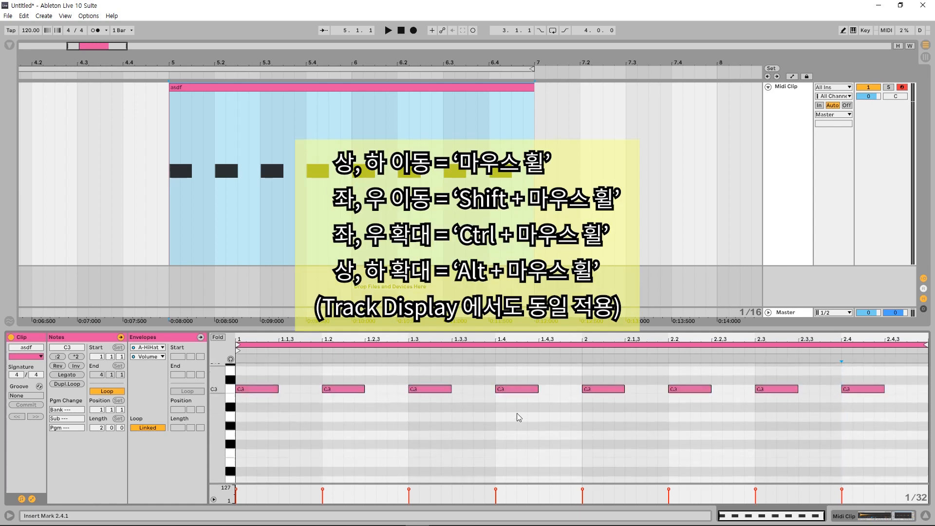
scroll(516, 413, "up", 2)
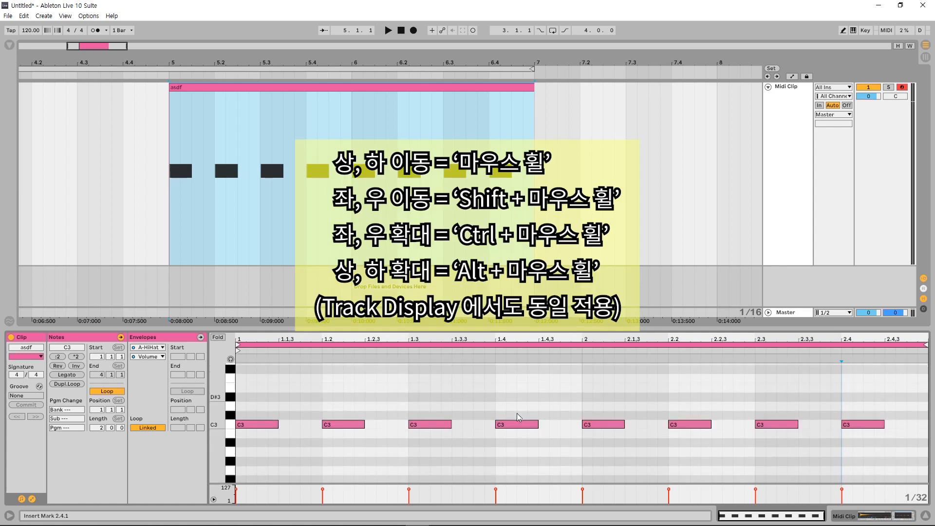
scroll(516, 413, "up", 5)
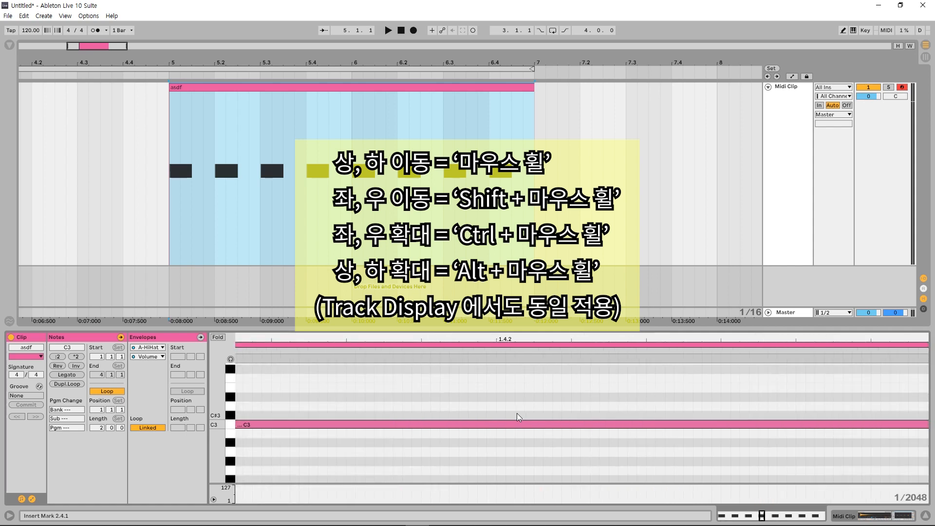
scroll(516, 413, "down", 5)
scroll(516, 413, "up", 5)
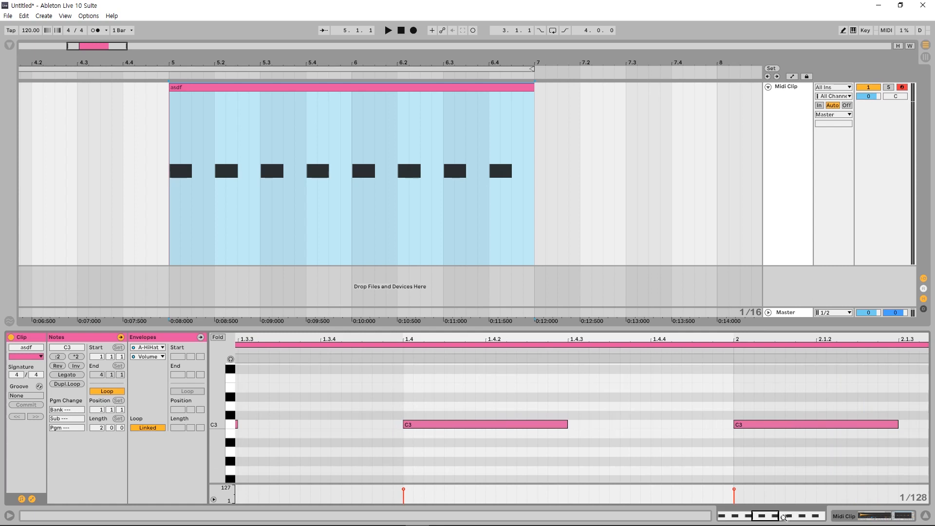
left_click_drag(771, 517, 764, 517)
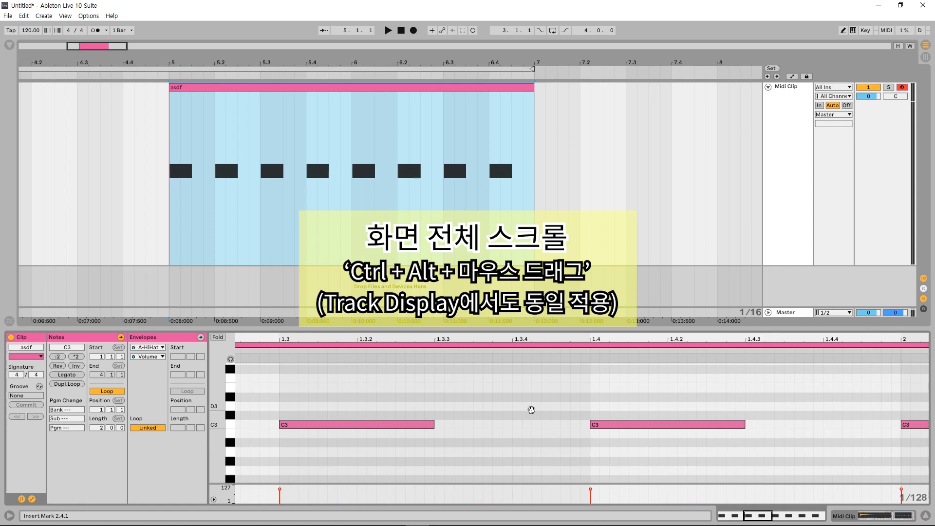
left_click_drag(492, 393, 593, 462)
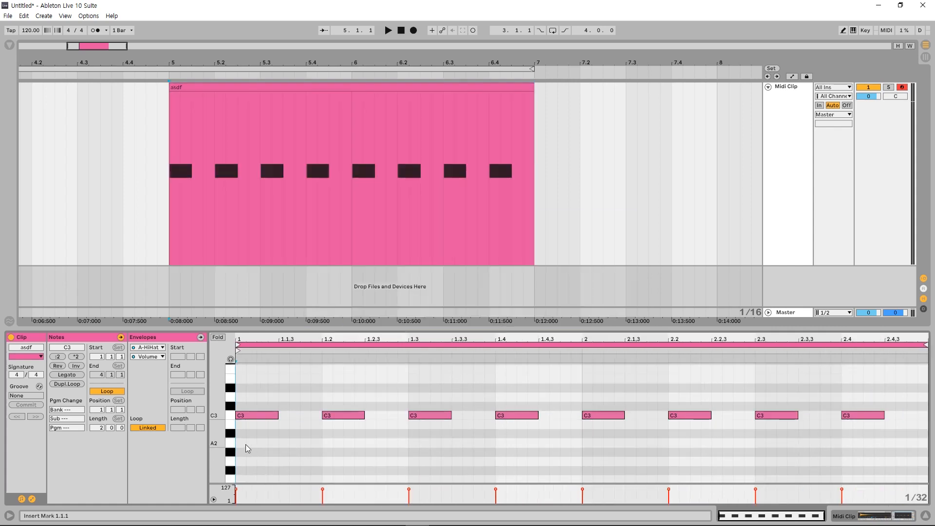
Step: Select all the C3 notes in the clip and clear the selection
left_click_drag(246, 445, 895, 376)
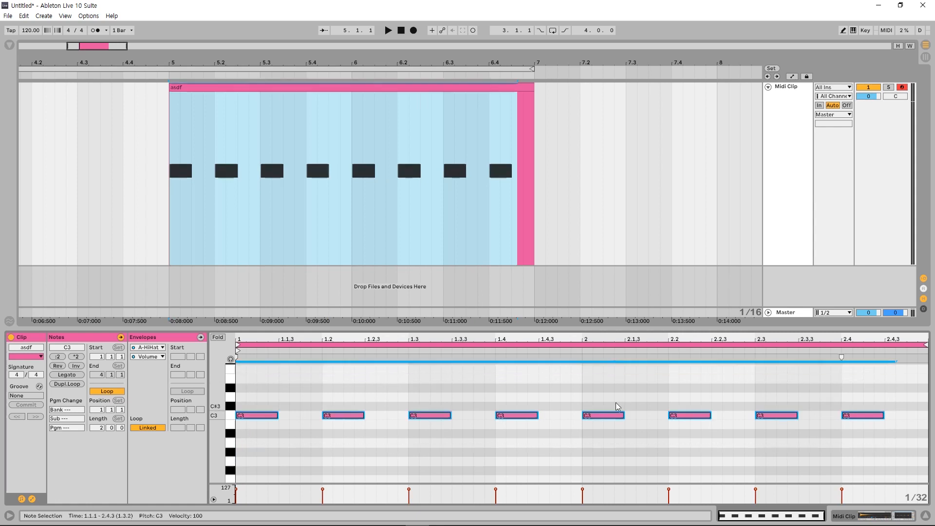
left_click(618, 406)
Step: Nudge the first C3 note two steps later in time and back, and a semitone up and down around C3
left_click(268, 415)
key("Right")
key("Right")
key("Up")
key("Down")
key("Left")
key("Left")
key("Down")
key("Up")
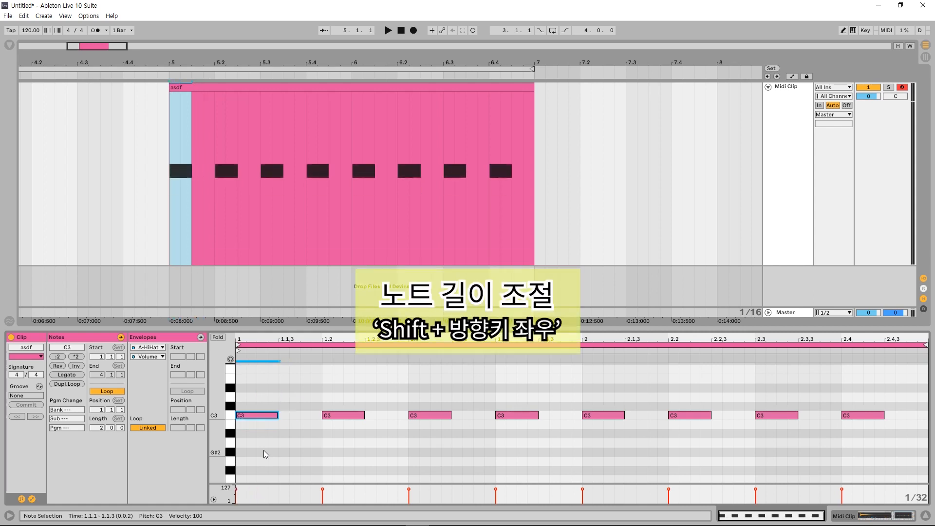
Step: Lengthen the first C3 note past 0.0.3 in small increments and shorten it back to 0.0.2
key("shift+Right")
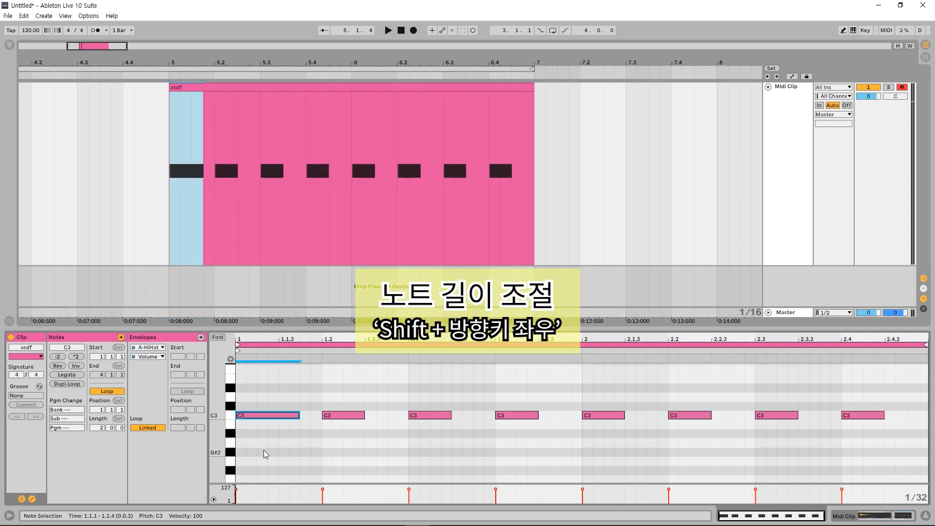
key("shift+Right")
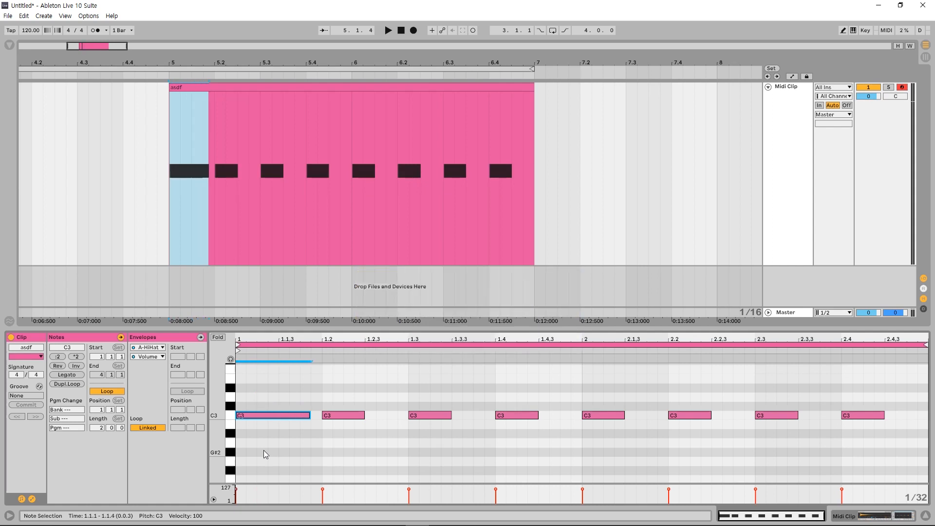
key("shift+Left")
key("shift+Left")
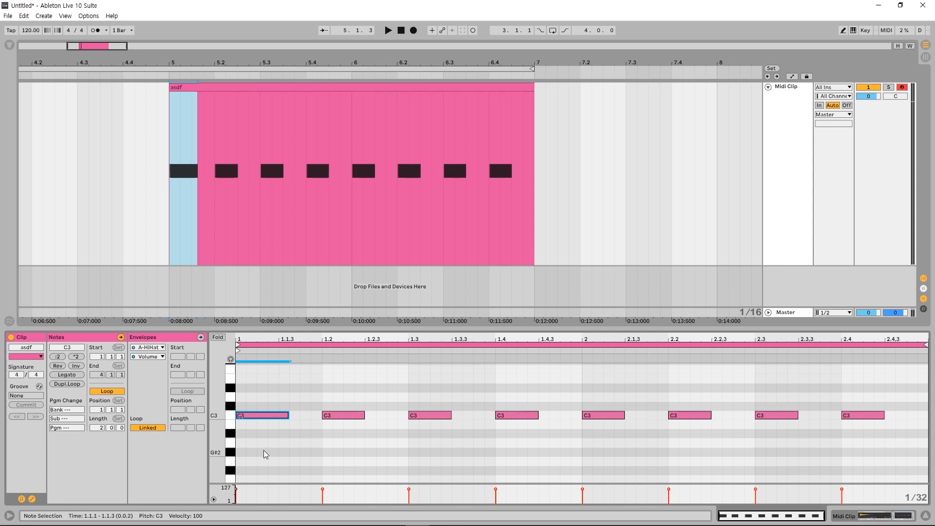
key("shift+Left")
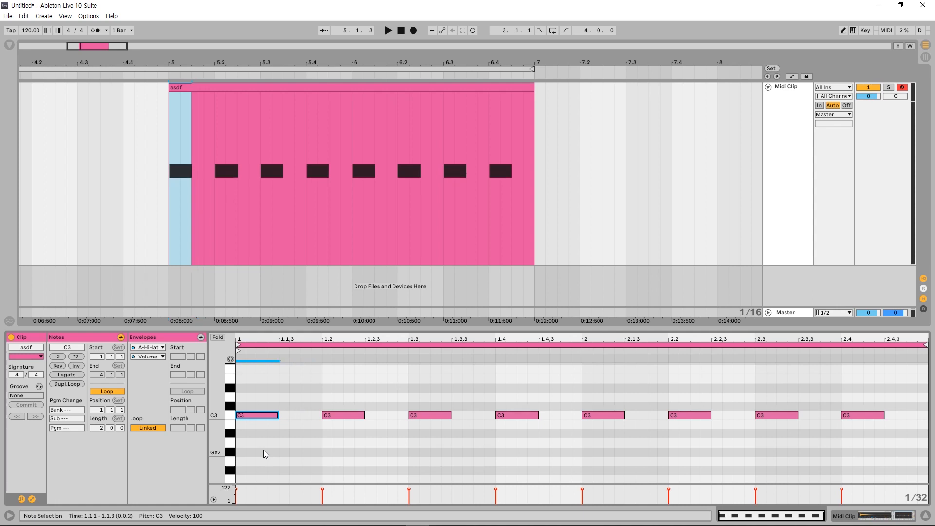
Step: Select the second C3 note at 1.2, shorten it to its minimum and lengthen it slightly past its original end
left_click_drag(367, 384, 336, 428)
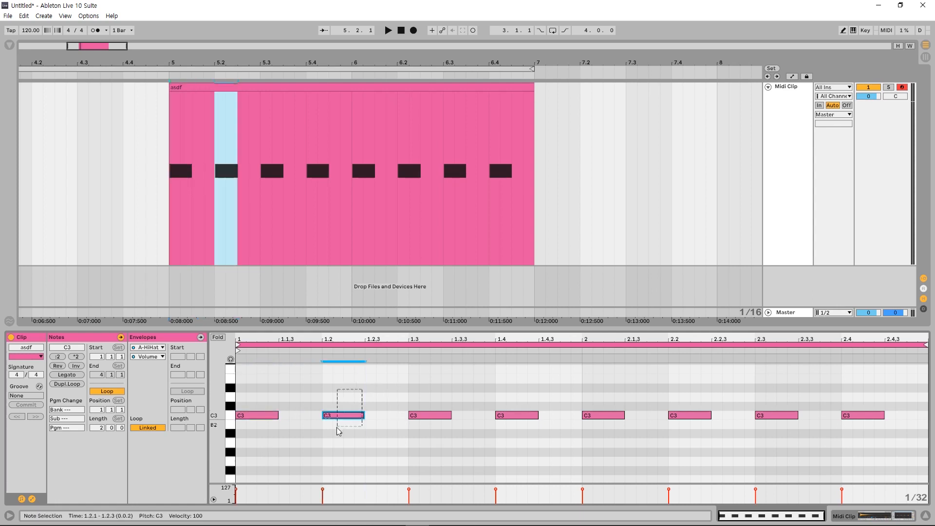
key("shift+Left")
key("shift+Left")
key("shift+Left")
key("shift+Left")
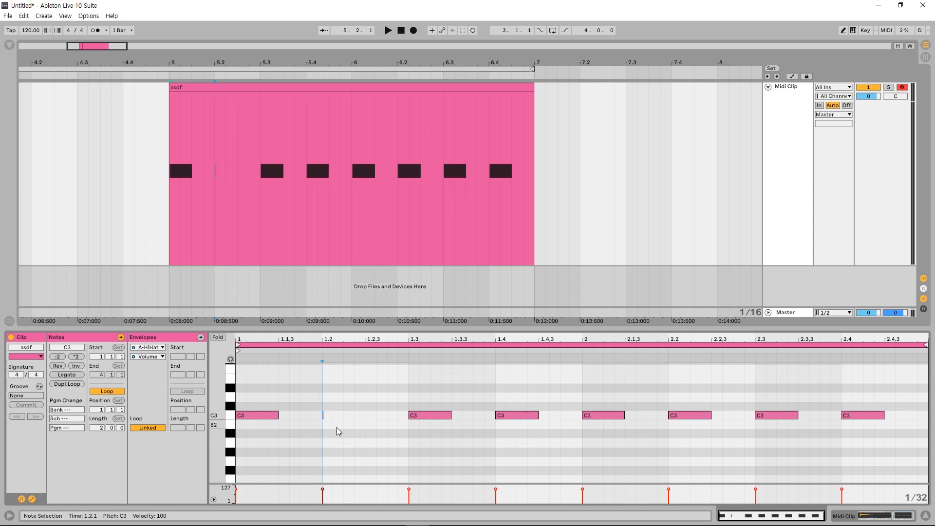
key("shift+Right")
key("shift+Right")
key("shift+Right")
key("shift+Right")
key("shift+Right")
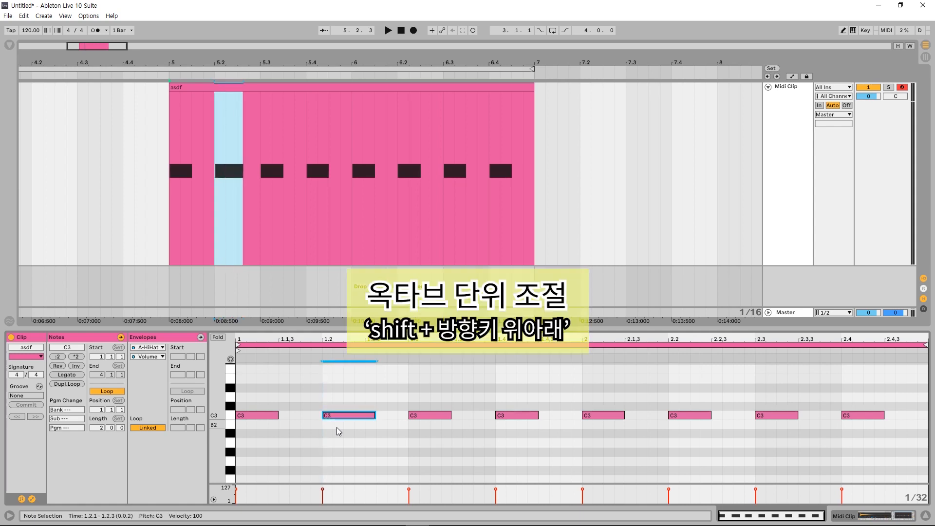
Step: Transpose the second note up and down in octaves and return it to C3
key("shift+Up")
key("shift+Down")
key("shift+Down")
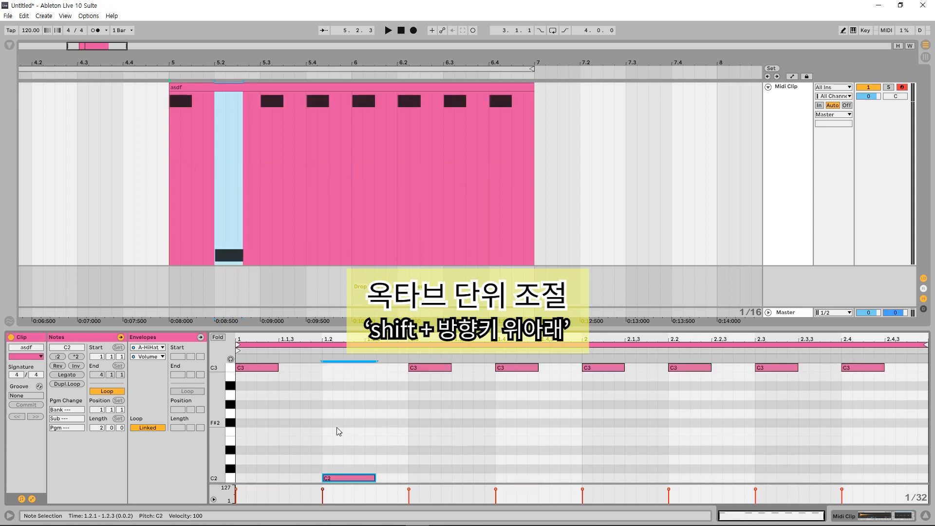
key("shift+Up")
key("shift+Up")
key("shift+Down")
key("shift+Down")
key("shift+Up")
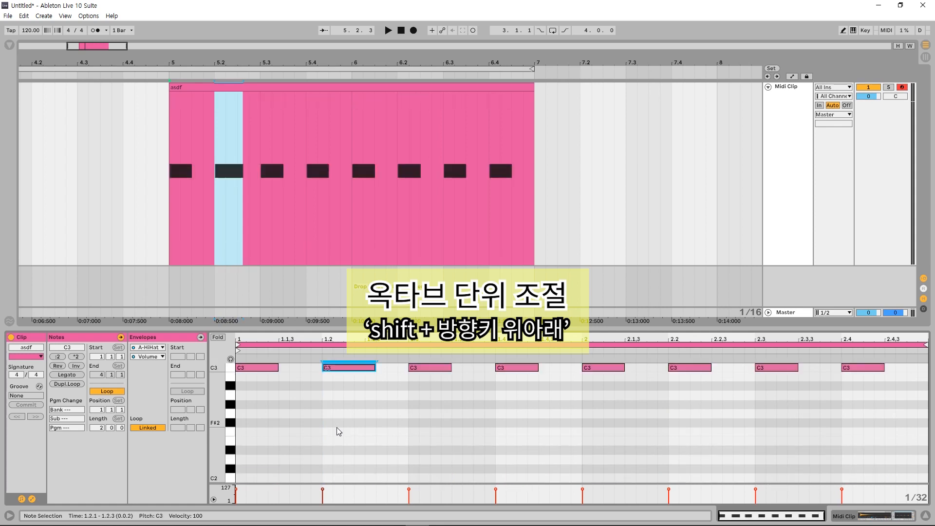
key("shift+Up")
key("shift+Down")
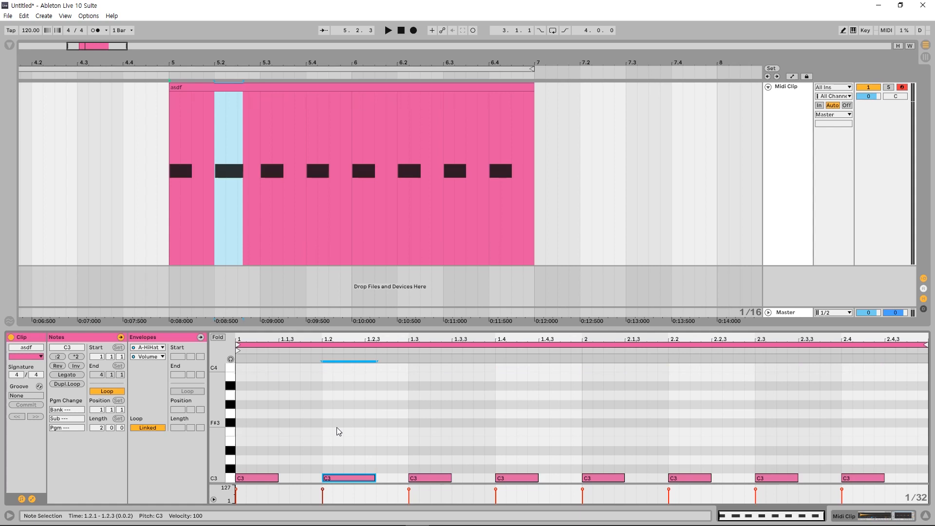
scroll(339, 438, "down", 1)
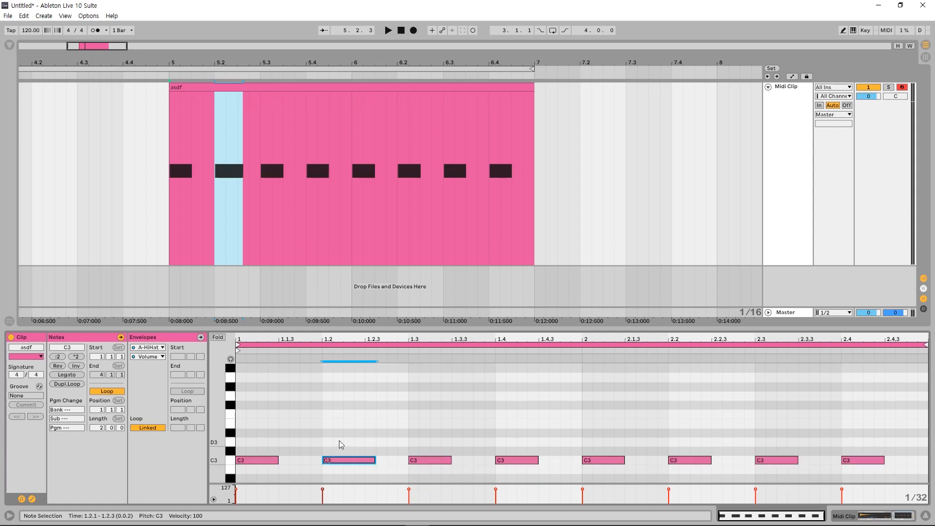
Step: Select the three C3 notes at 1.2, 1.3 and 1.4 and nudge them together in pitch and time
left_click_drag(550, 416, 359, 485)
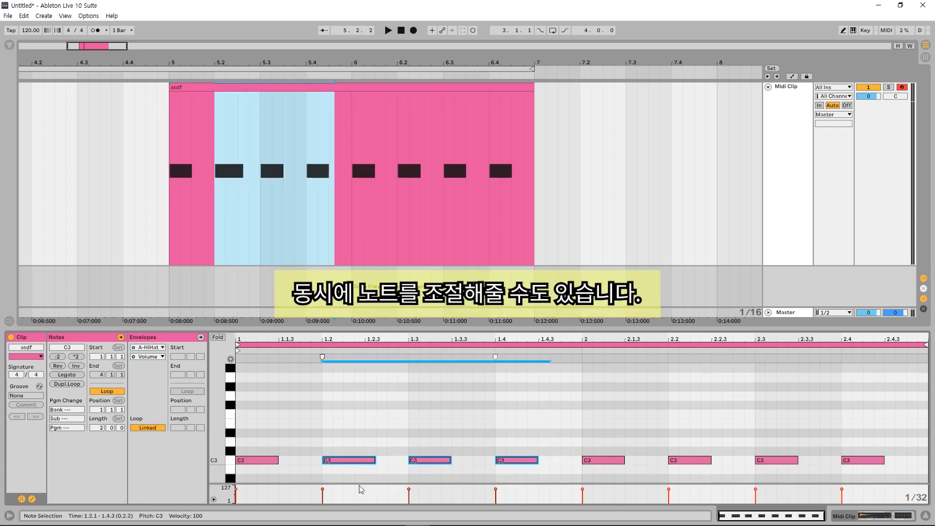
key("Right")
key("Up")
key("Up")
key("Left")
key("Left")
Step: Lengthen the three selected notes, nudge them earlier to start at 1.1.4, and shift them by octaves
key("shift+Right")
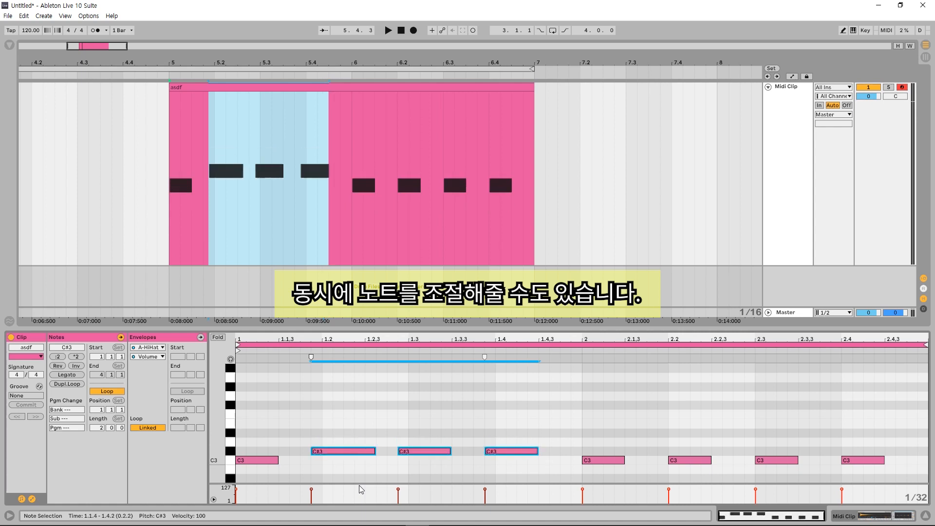
key("shift+Right")
key("Left")
key("shift+Up")
key("shift+Down")
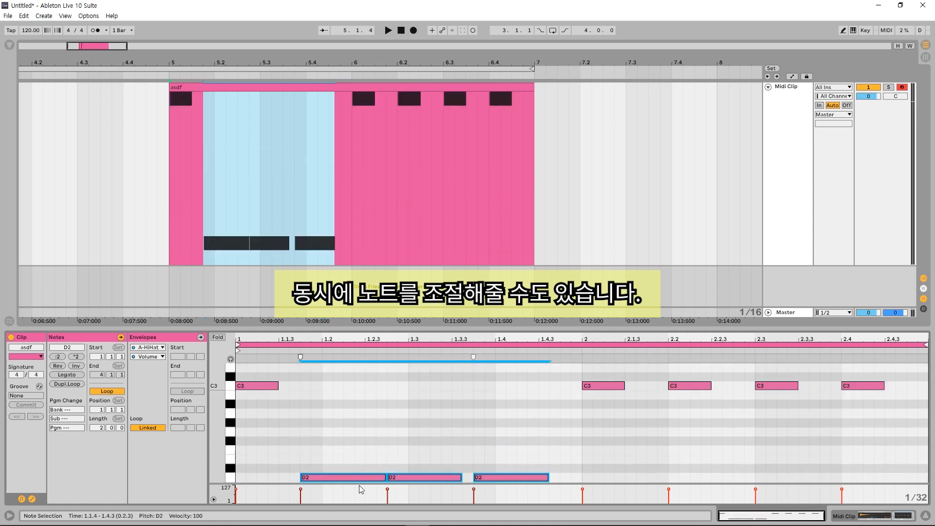
Step: Turn the grid off and add seven short off-grid notes on A#2, G#2, A2 and G2 between 1.2.3 and 1.4.4
right_click(517, 410)
left_click(531, 383)
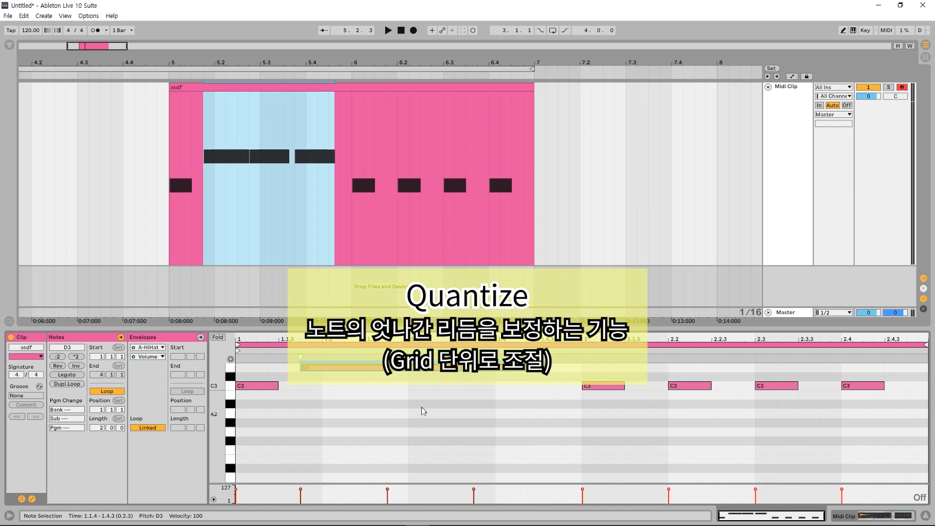
left_click(380, 404)
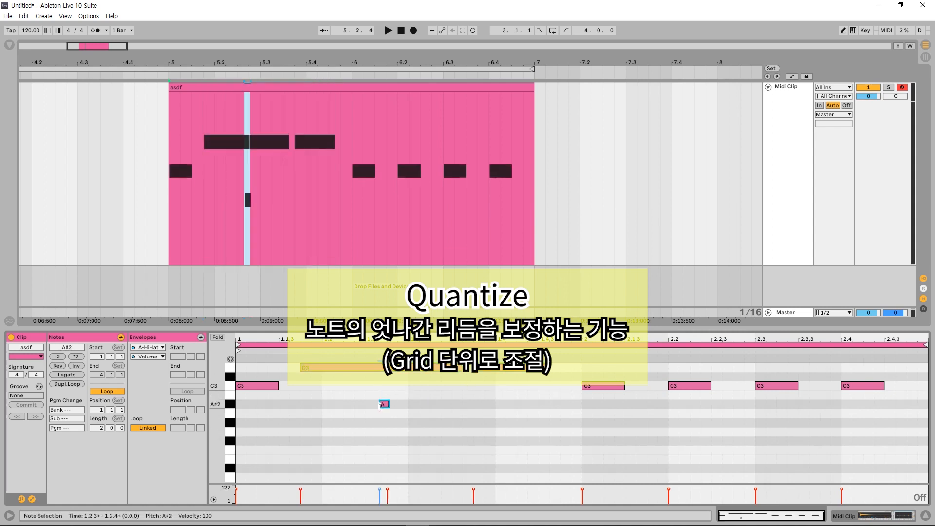
left_click(413, 421)
left_click(459, 422)
left_click(476, 404)
left_click(524, 412)
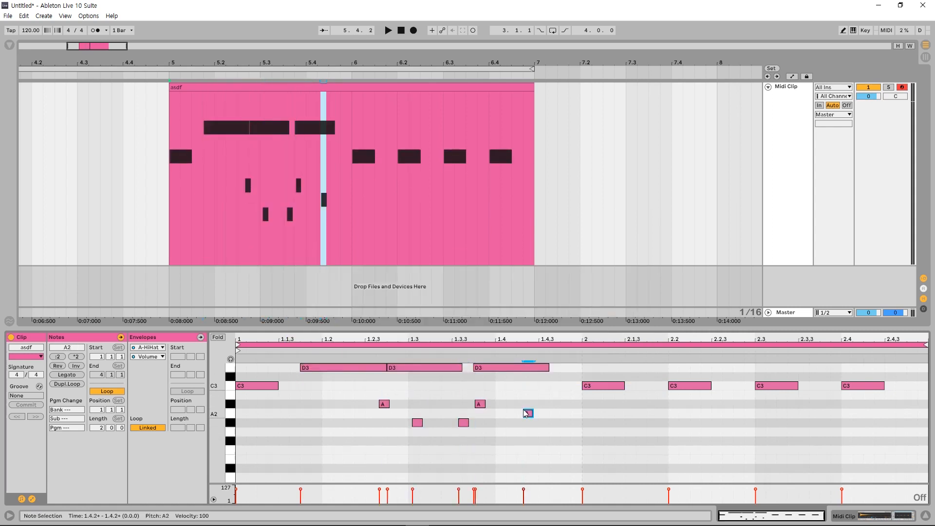
left_click(528, 432)
left_click(551, 431)
Step: Set the fixed grid to 1/32 and select the seven short notes below the D3 notes
right_click(558, 415)
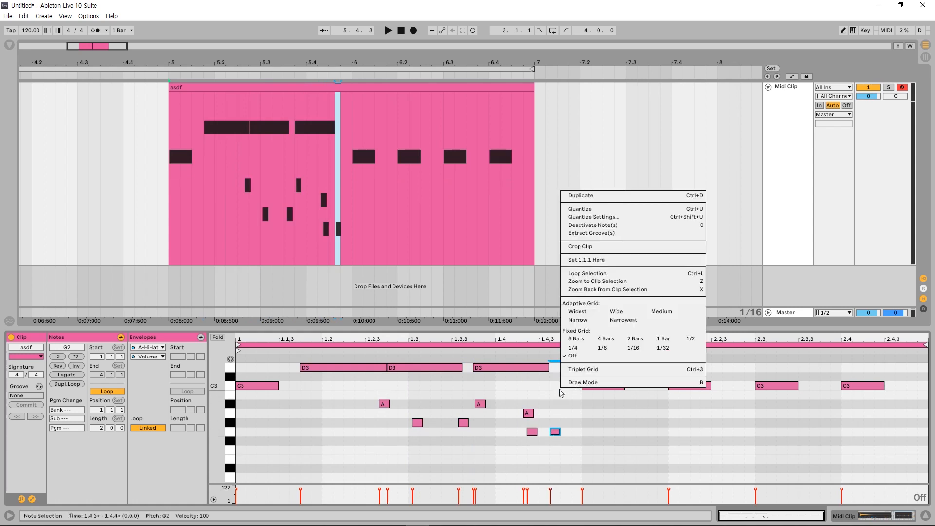
left_click(662, 352)
left_click_drag(574, 458, 368, 402)
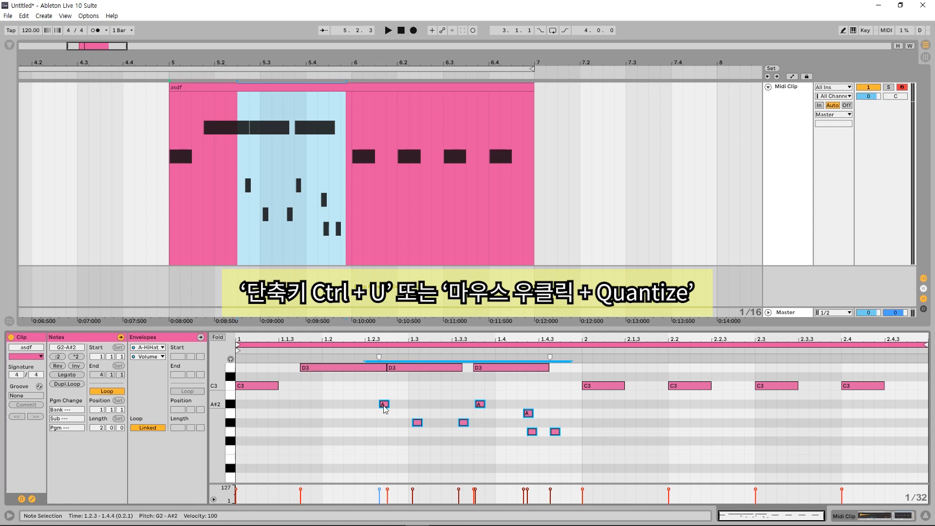
Step: Quantize the seven selected notes and undo the quantization
right_click(385, 408)
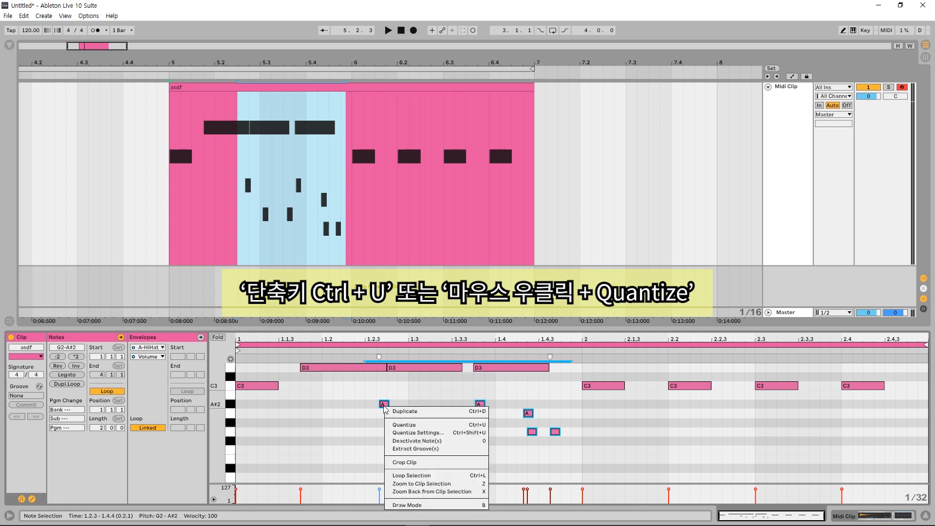
left_click(408, 424)
key("ctrl+z")
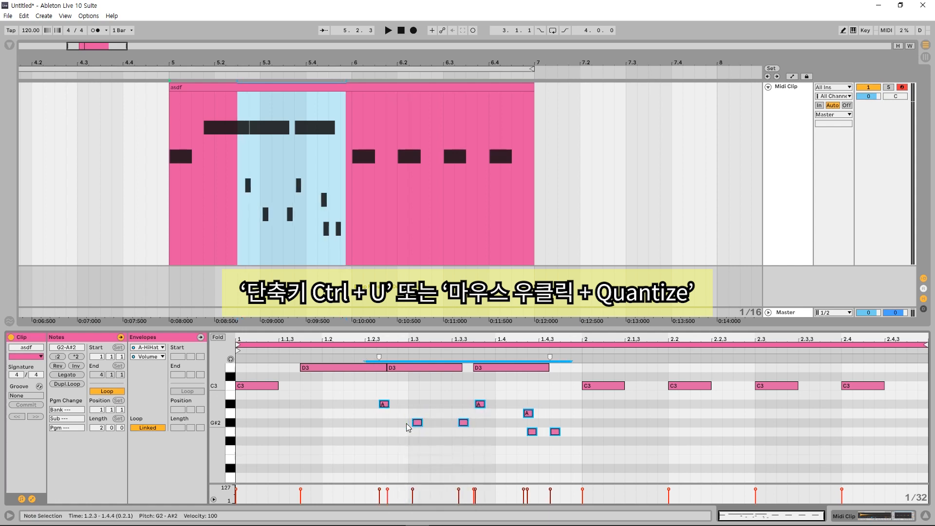
Step: Quantize the seven selected notes again, compare using undo and redo, and open the quantize settings
right_click(387, 405)
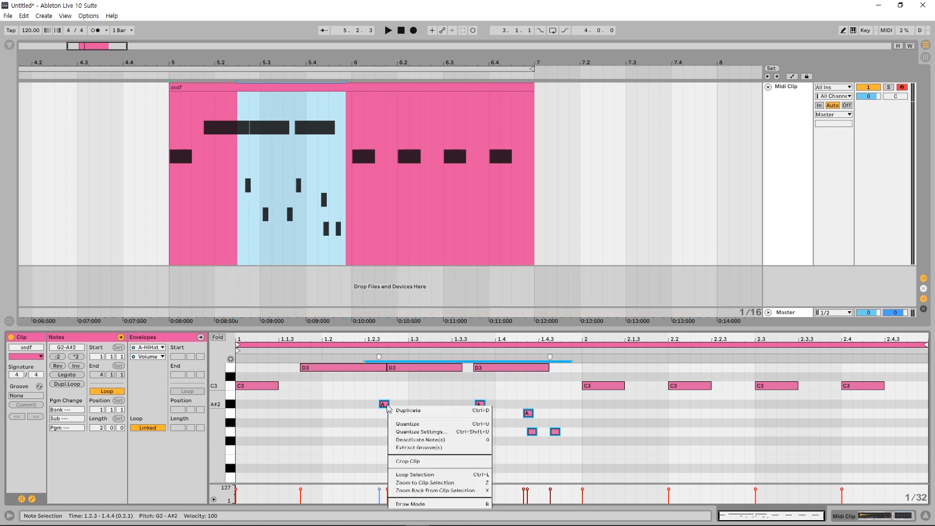
left_click(414, 423)
key("ctrl+z")
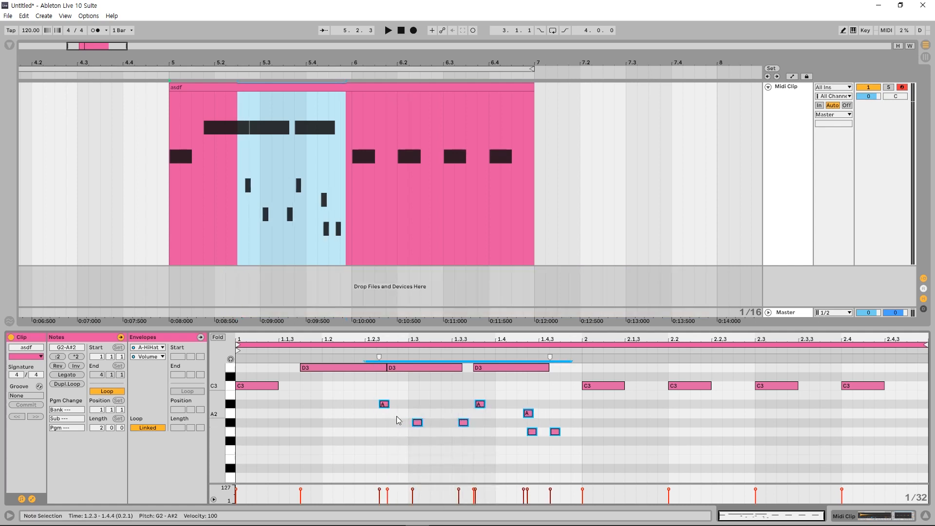
key("ctrl+y")
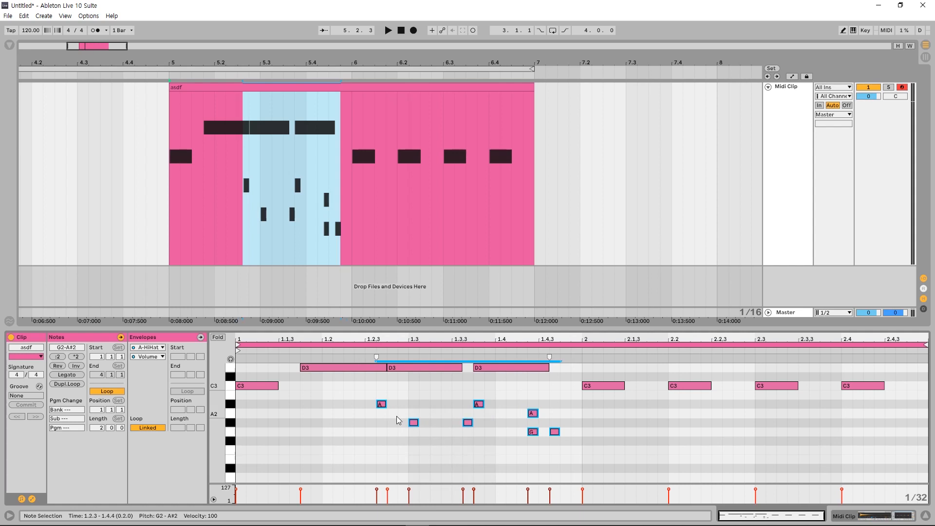
key("ctrl+shift+u")
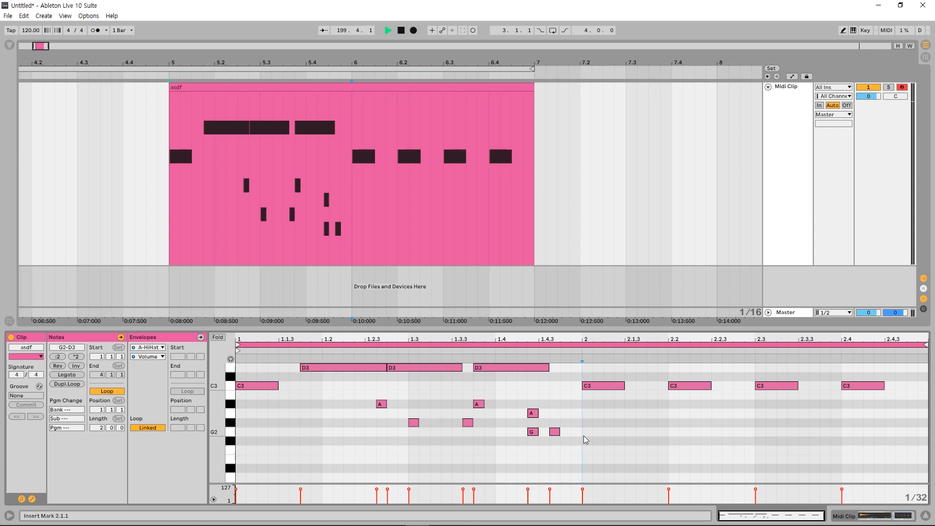
Step: Enable the triplet grid and add four consecutive 1/32T notes on A2 starting at 2.1
right_click(584, 435)
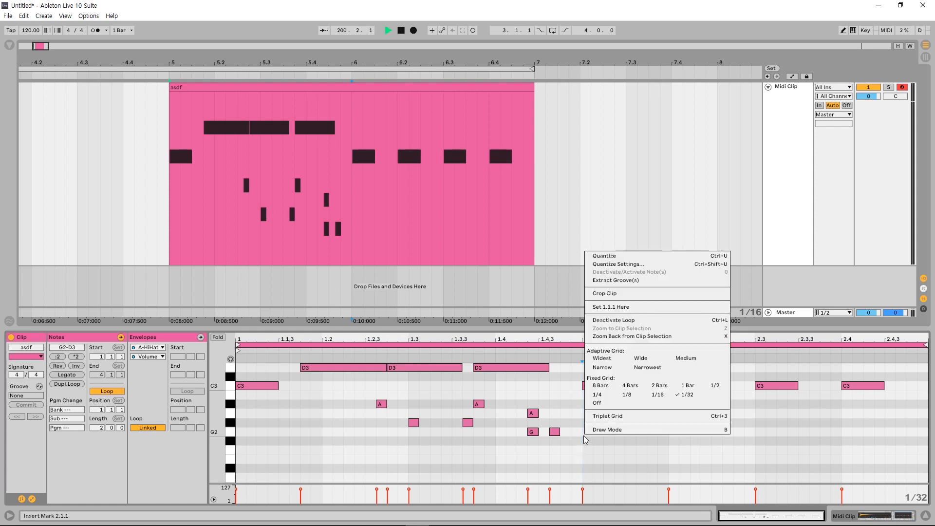
left_click(613, 417)
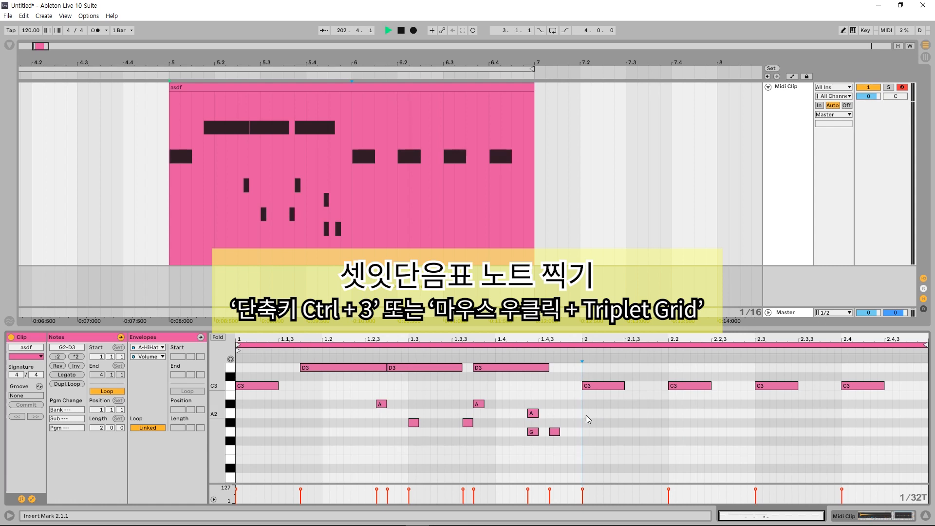
double_click(586, 414)
double_click(600, 414)
double_click(614, 413)
double_click(627, 414)
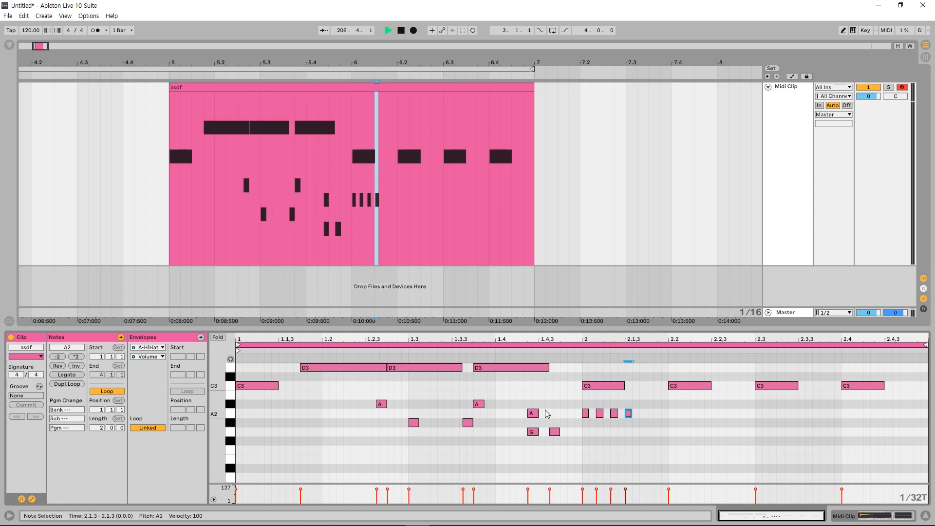
Step: Select the seven quantized short notes and compress them with the end stretch marker to about half their span
left_click_drag(564, 390, 378, 461)
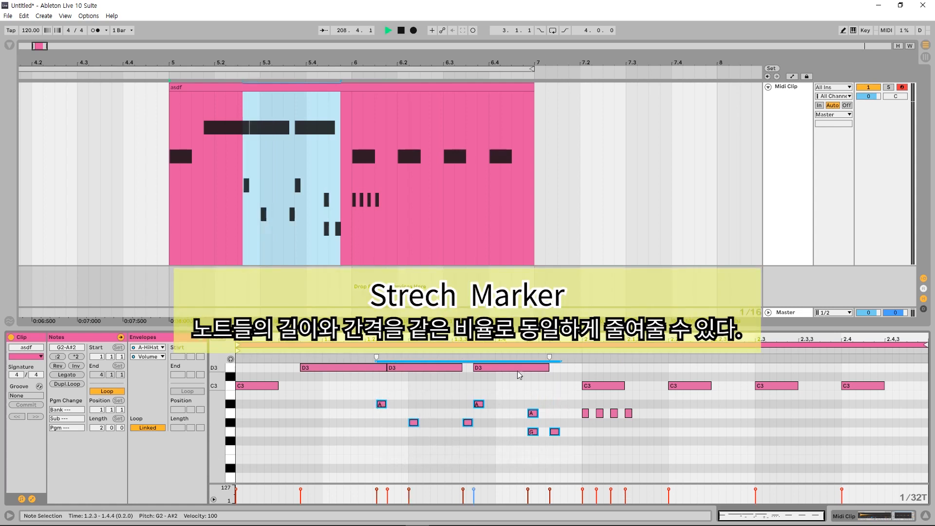
mouse_move(549, 357)
left_mouse_down()
mouse_move(481, 359)
mouse_move(548, 359)
mouse_move(466, 370)
left_mouse_up()
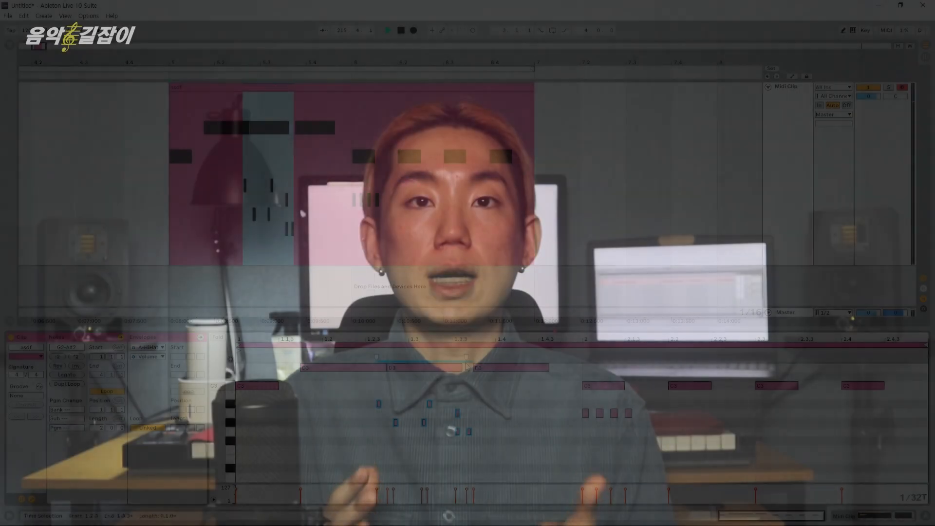